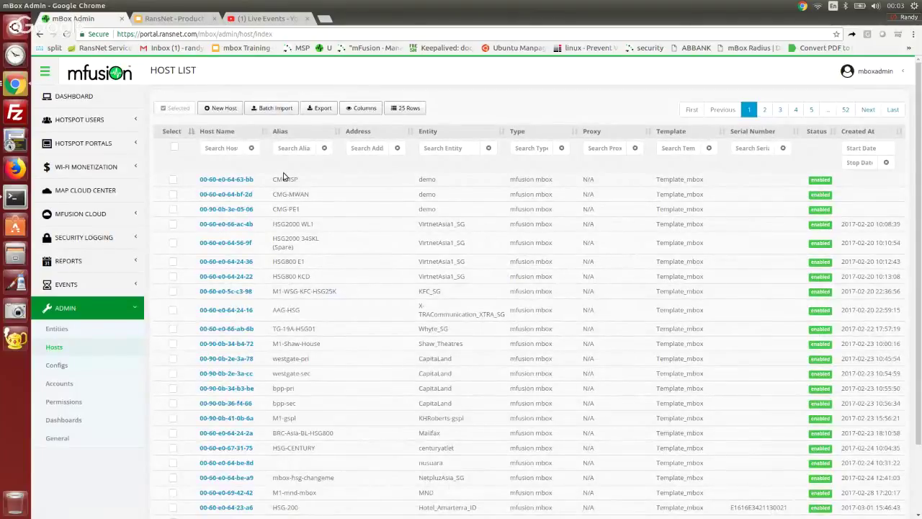
Step: Inspect host 00-60-e0-64-63-bb (CMG-ISP) settings and map location, then return to the Dashboard
left_click(241, 180)
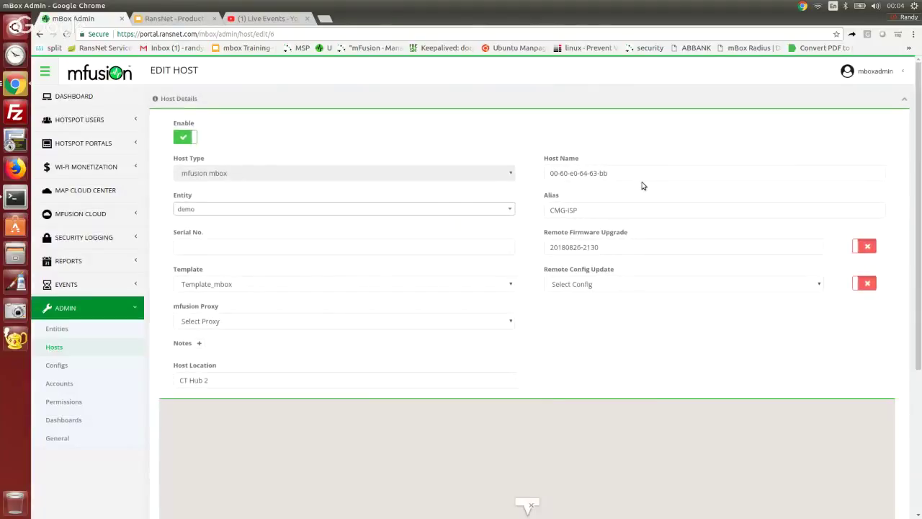
left_click_drag(659, 173, 557, 197)
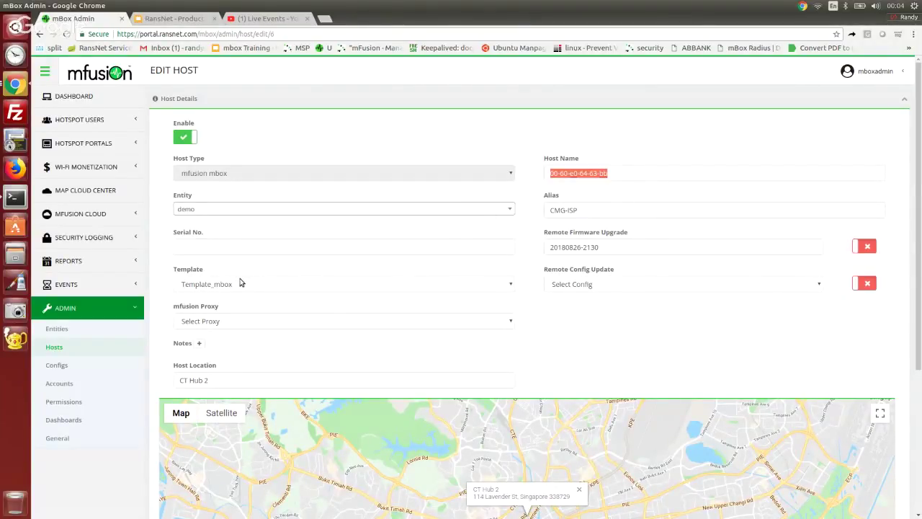
left_click(540, 349)
scroll(417, 349, "down", 3)
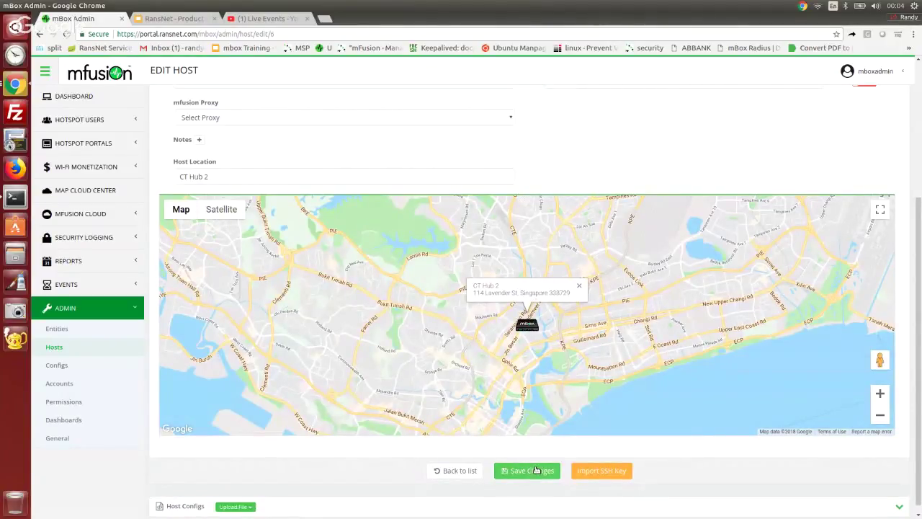
left_click(72, 96)
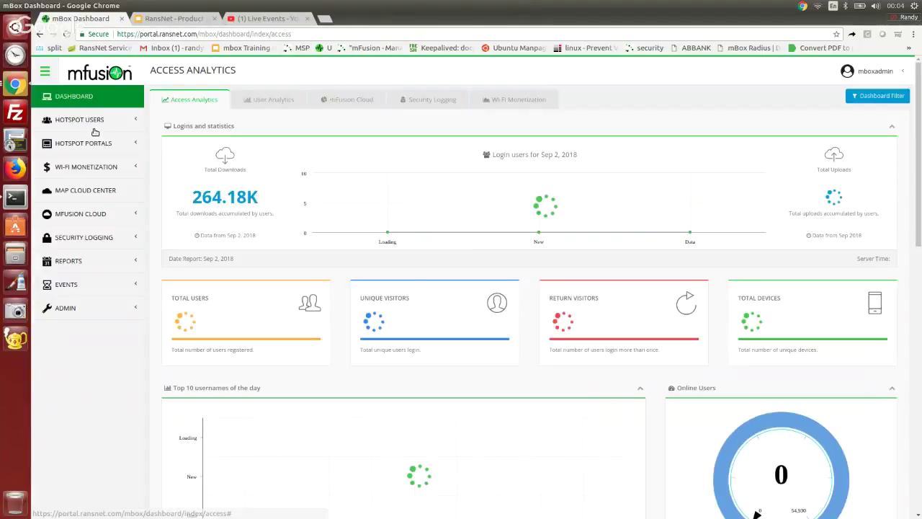
Step: Locate the Toh Guan Road East host on the Cloud map and show its details popup
left_click(351, 100)
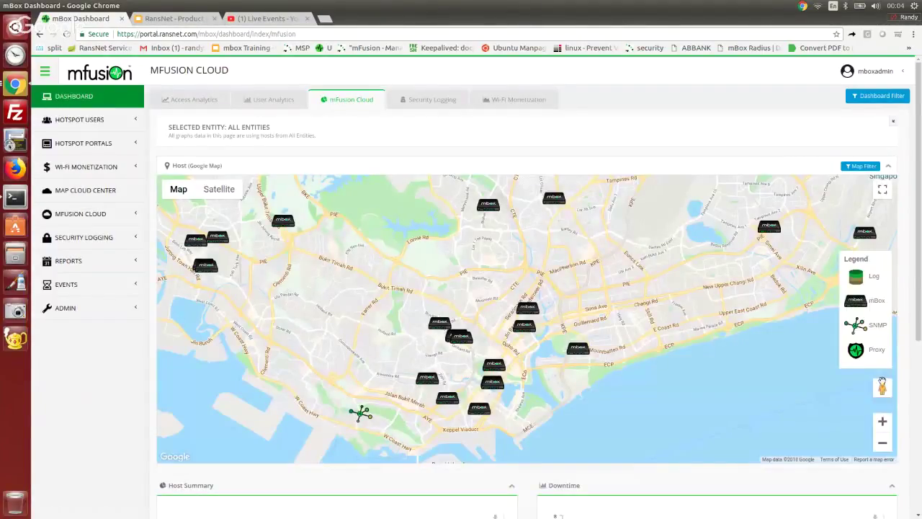
left_click(882, 442)
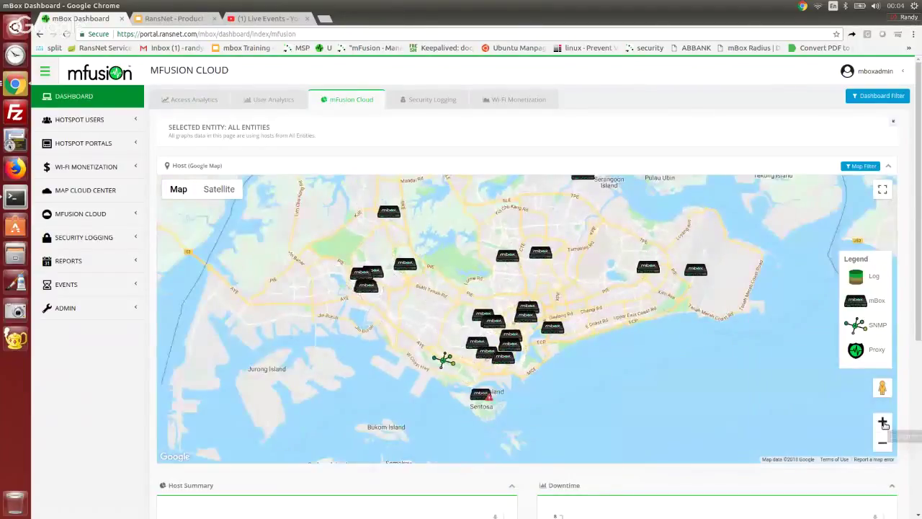
left_click(883, 424)
left_click_drag(420, 209, 516, 277)
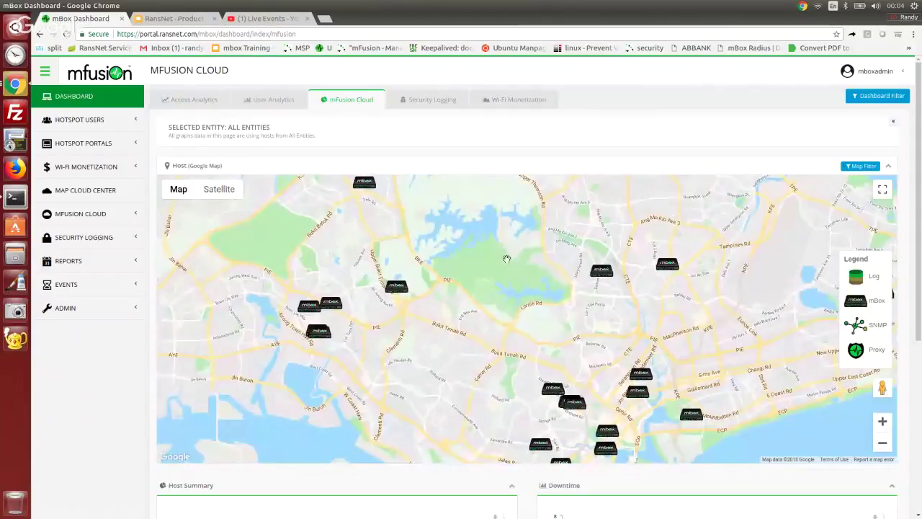
left_click(336, 309)
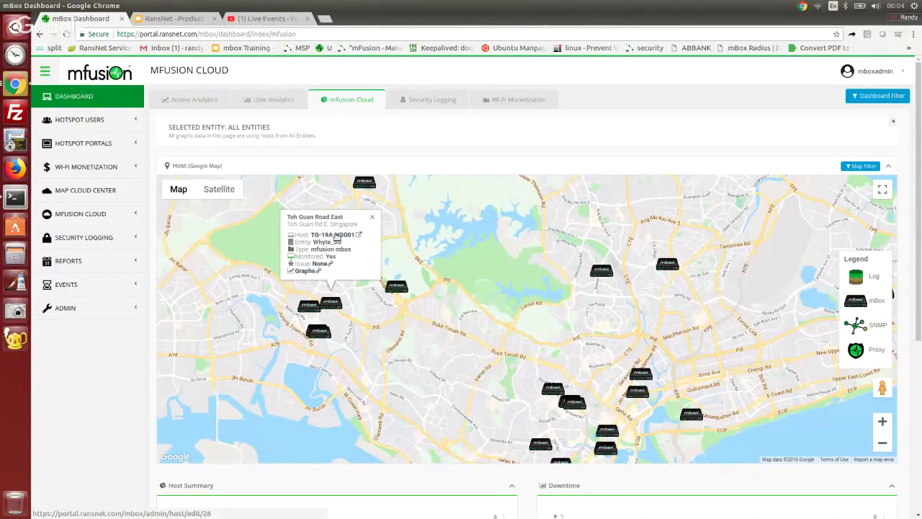
Step: List all seven TG-19A-HSG01 triggers with status filter Any, then go back to the Cloud map
left_click(319, 266)
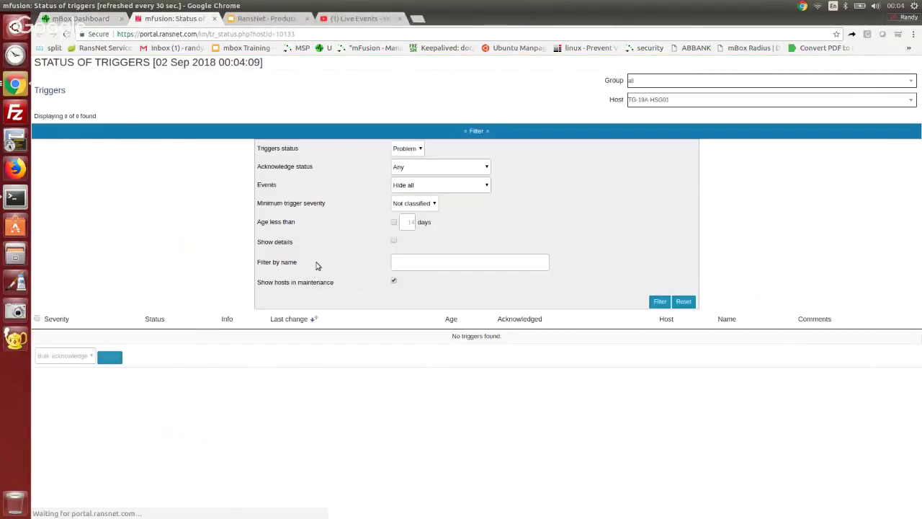
left_click(475, 133)
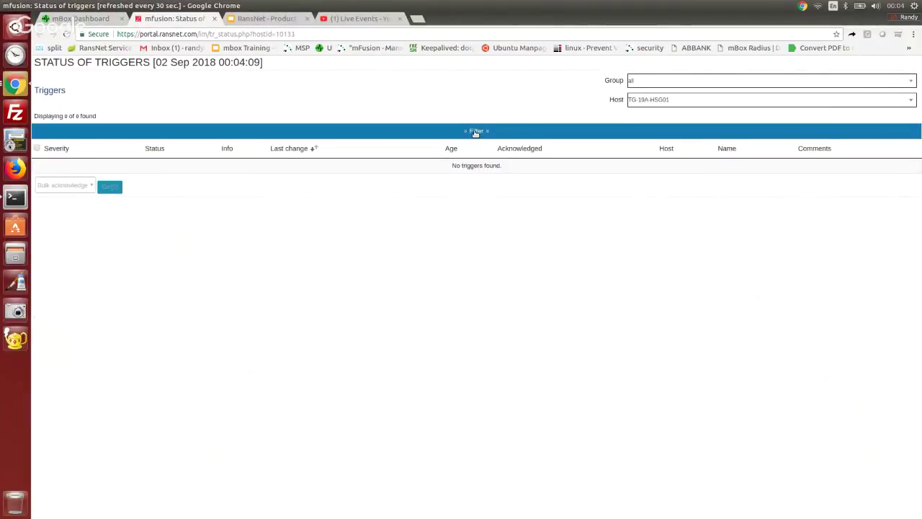
left_click(476, 133)
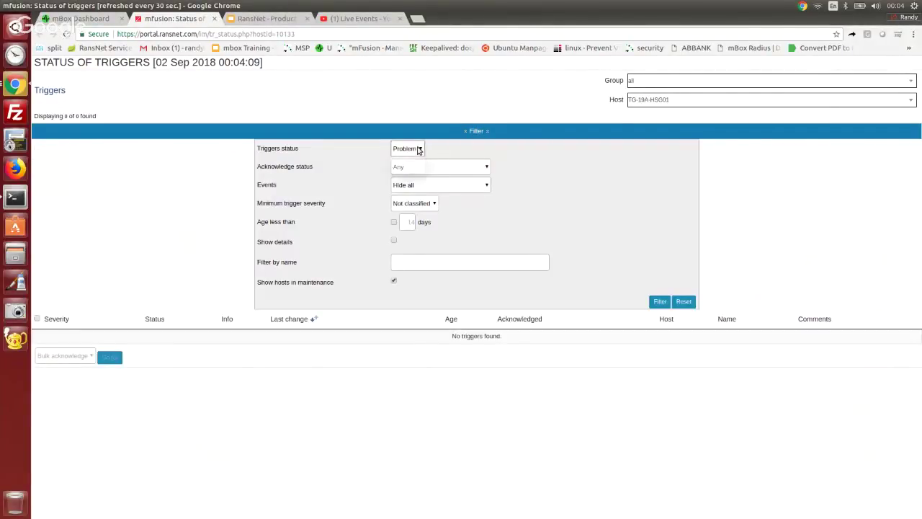
left_click(418, 149)
left_click(409, 161)
left_click(657, 302)
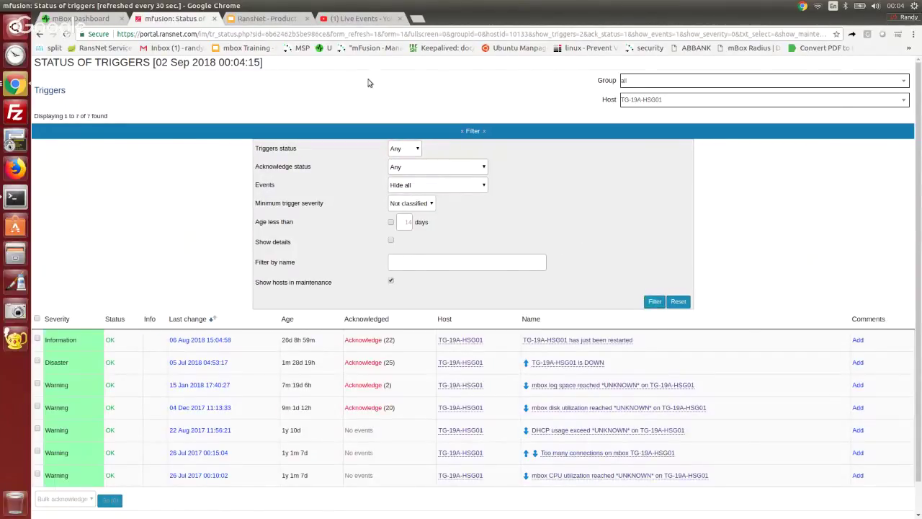
left_click(58, 17)
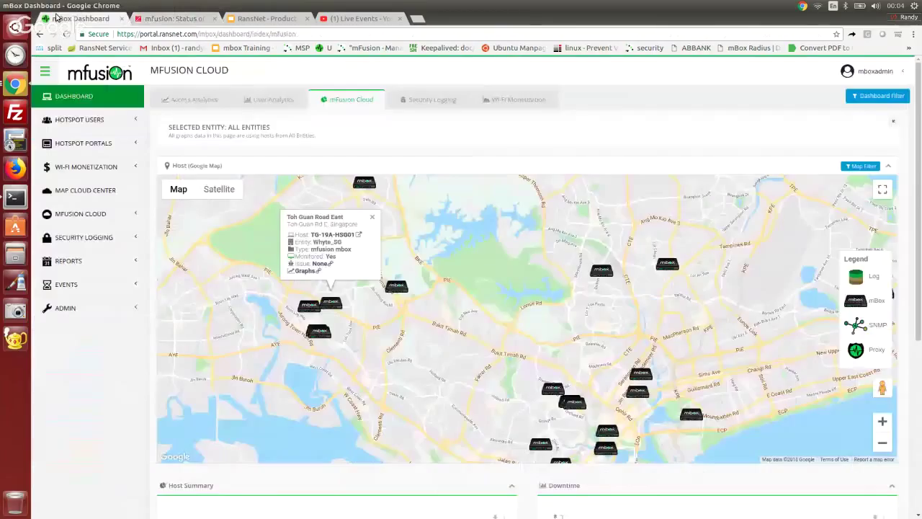
Step: Show TG-19A-HSG01's HotSpot utilization graph over one day and check the date range calendars
left_click(305, 271)
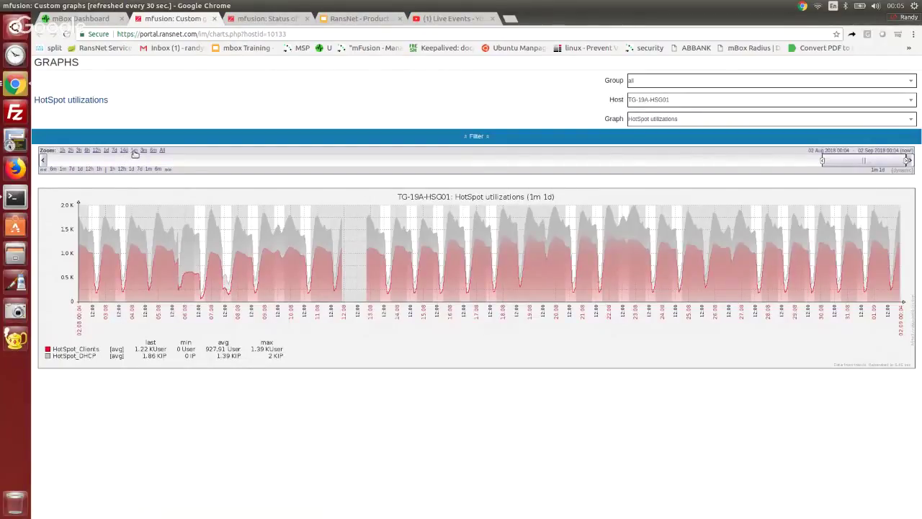
left_click(135, 152)
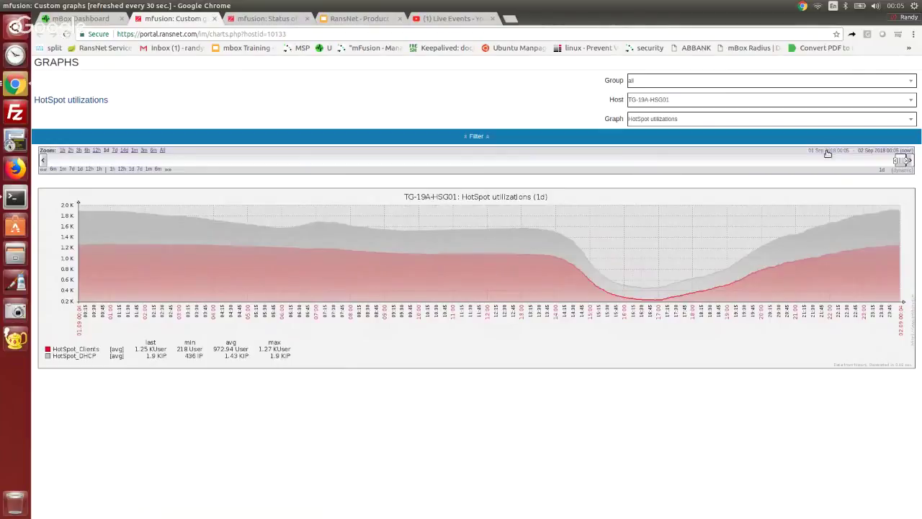
left_click(828, 152)
left_click(888, 150)
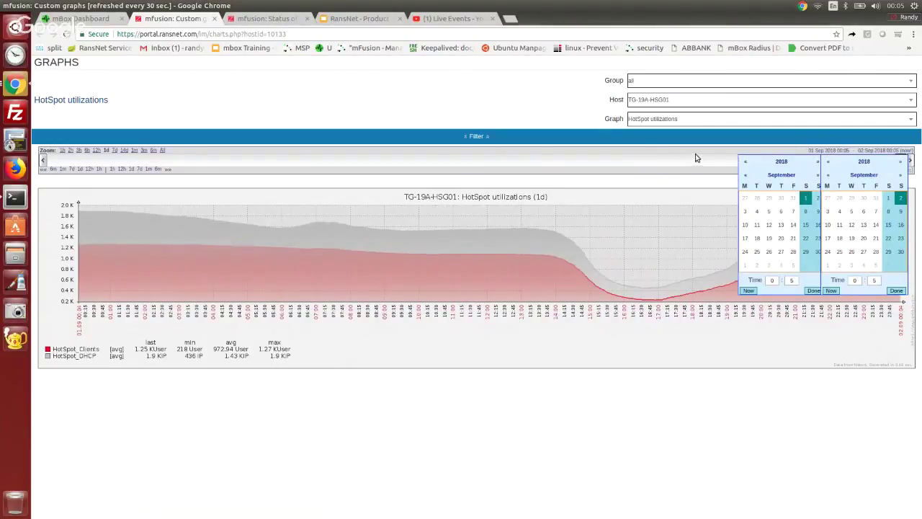
Step: Switch to the Utilization of eth0 graph, then CPU Utilization% over 1 day
left_click(696, 119)
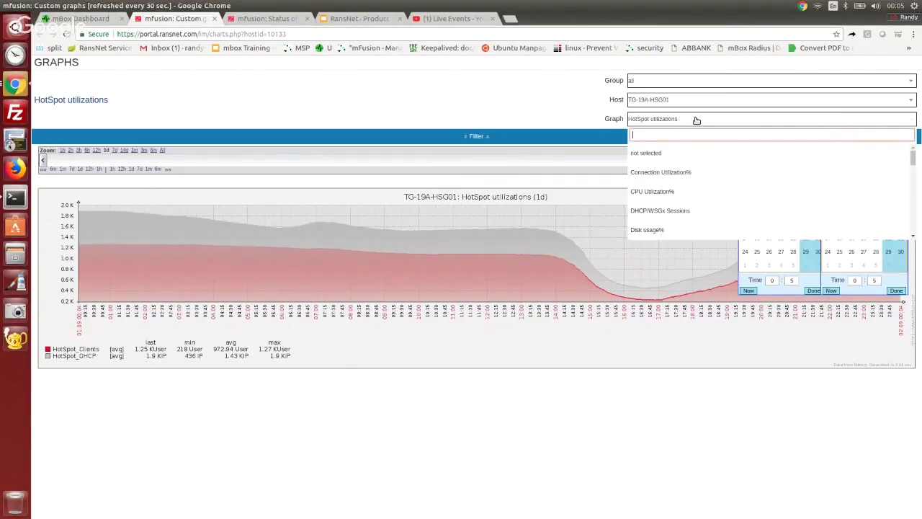
type("eth0")
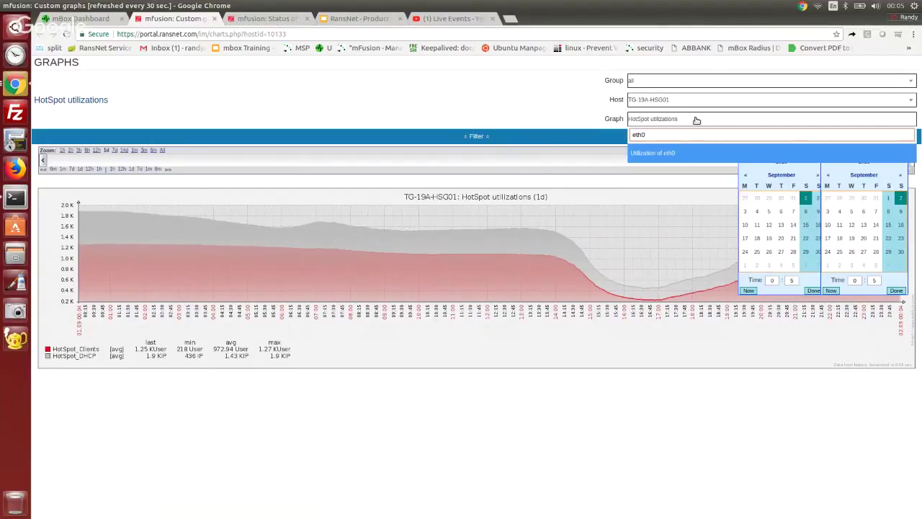
key("Return")
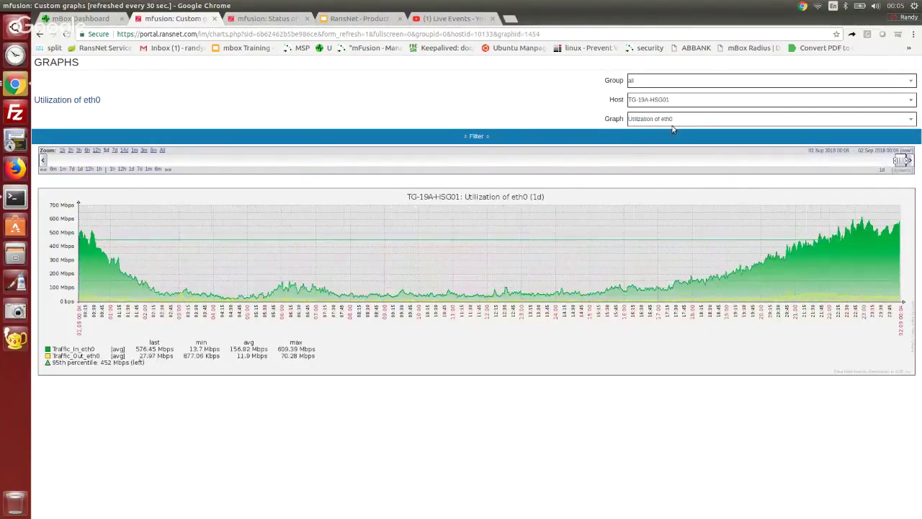
left_click(728, 119)
type("cpu")
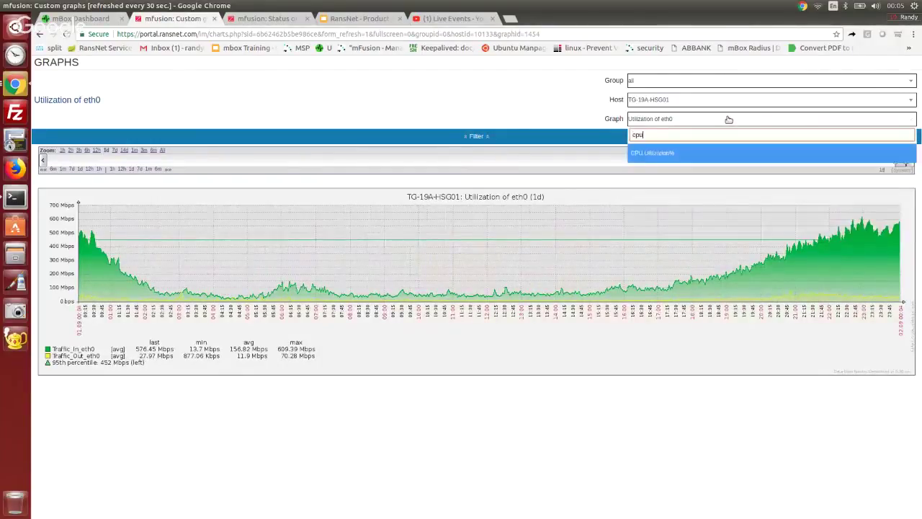
key("Return")
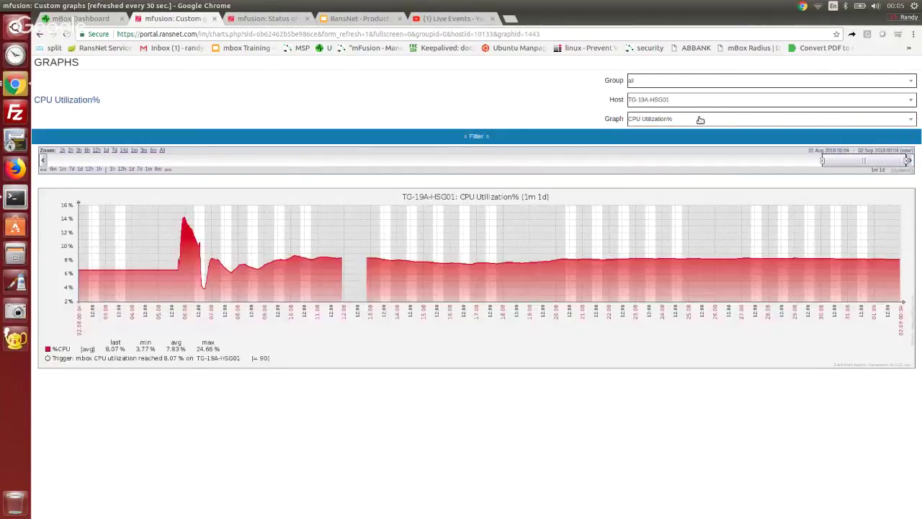
left_click(107, 150)
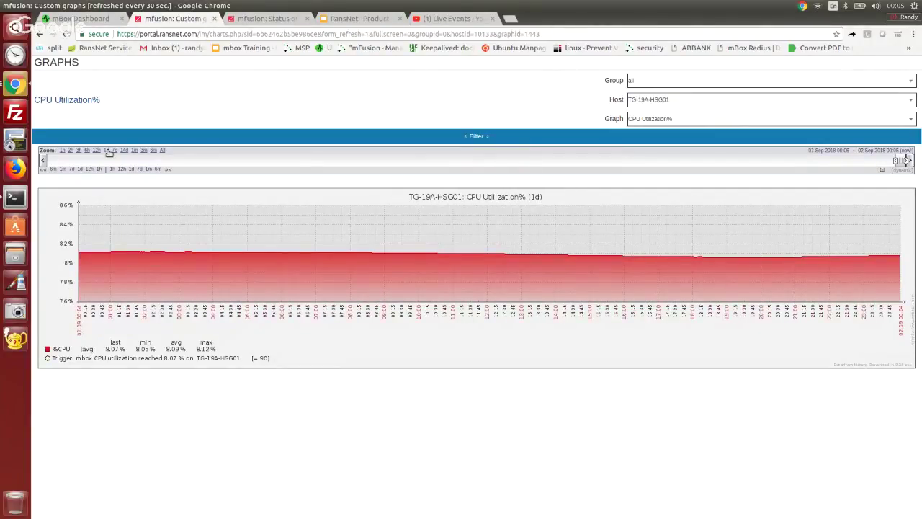
Step: Open the demo dashboard overview and hide the side menu to widen the table
key("ctrl+shift+Tab")
type("demo")
key("Return")
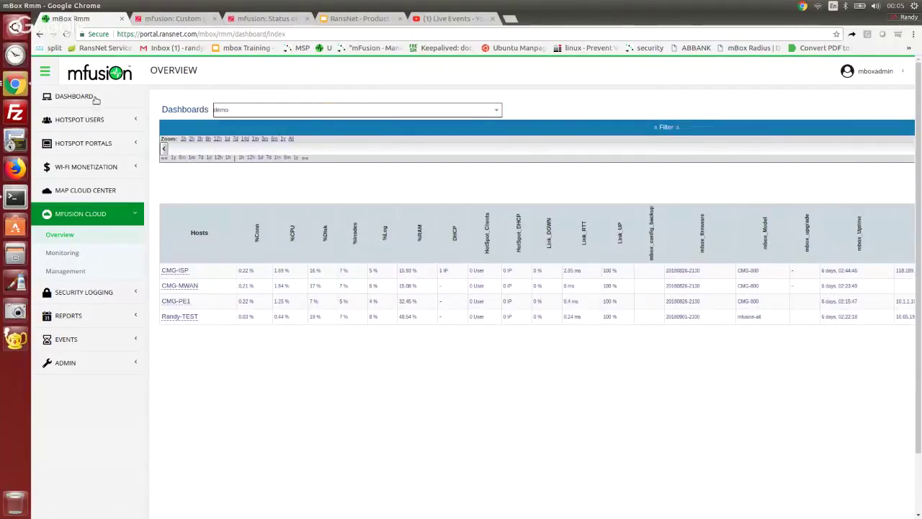
left_click(62, 236)
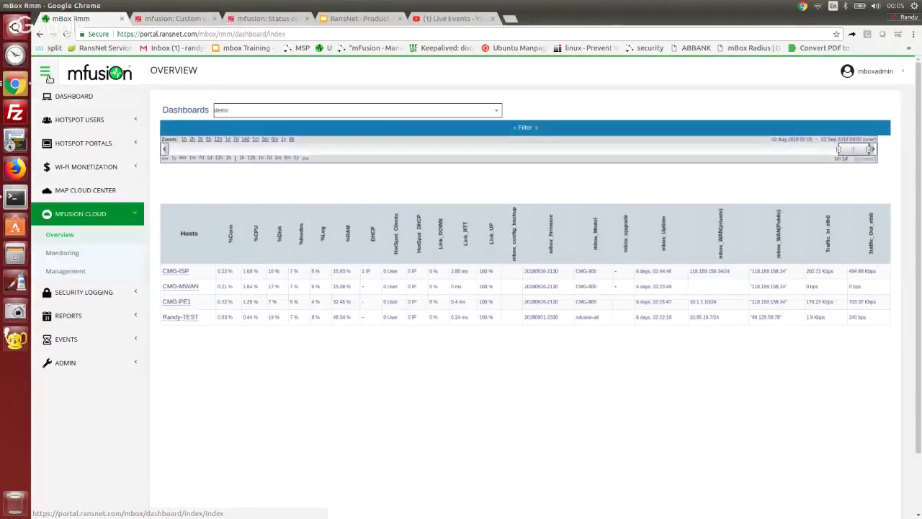
left_click(45, 73)
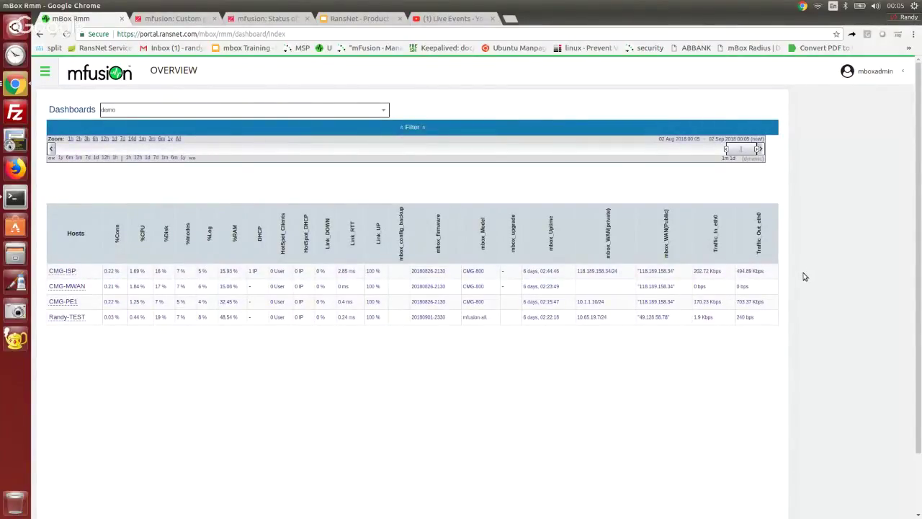
Step: Open CMG-ISP's Traffic_In_eth0 graph in a new tab, show 7 days, and zoom into the peak
left_click(703, 271)
right_click(637, 291)
left_click(660, 299)
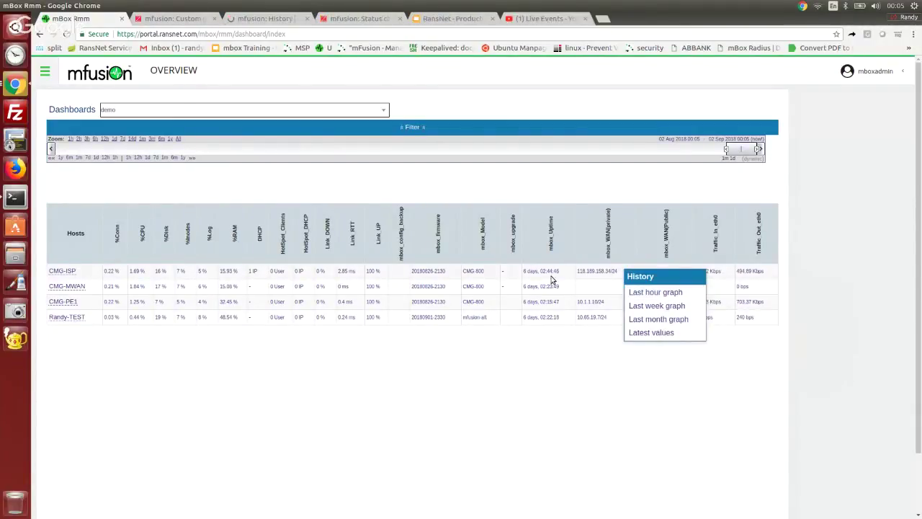
left_click(261, 19)
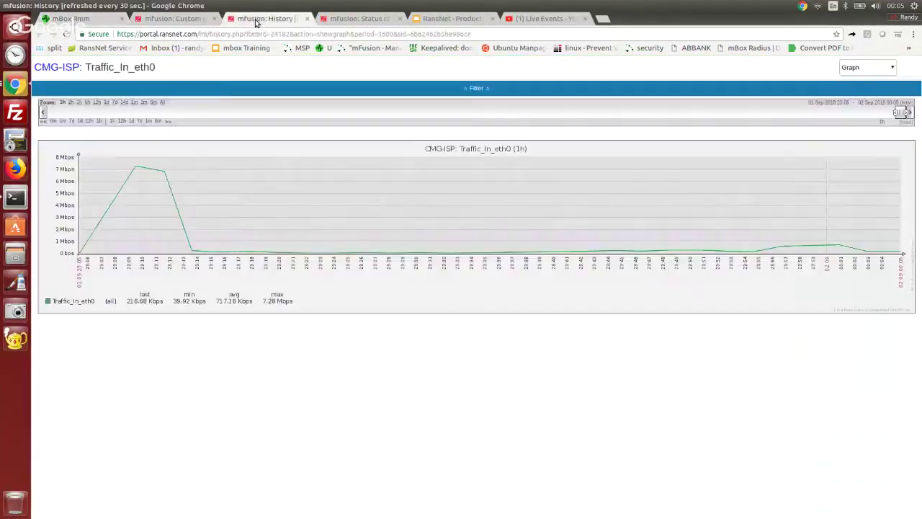
left_click(106, 102)
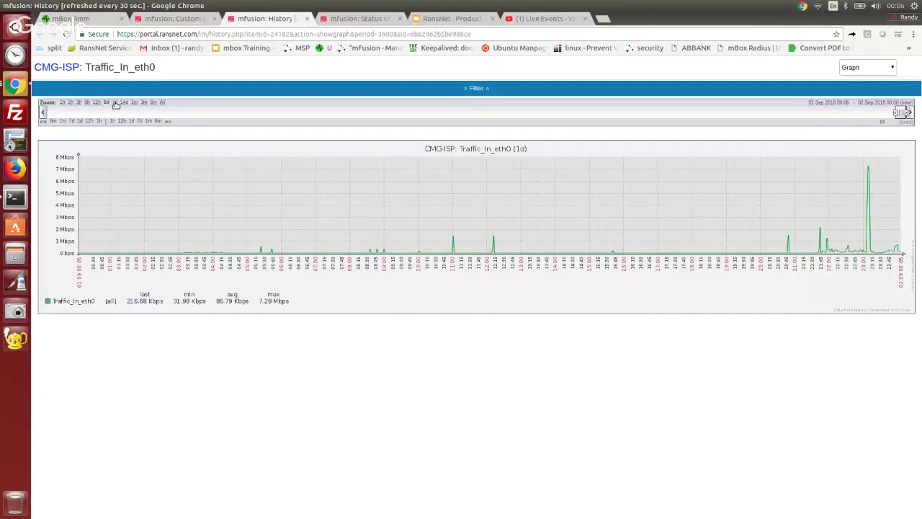
left_click(114, 103)
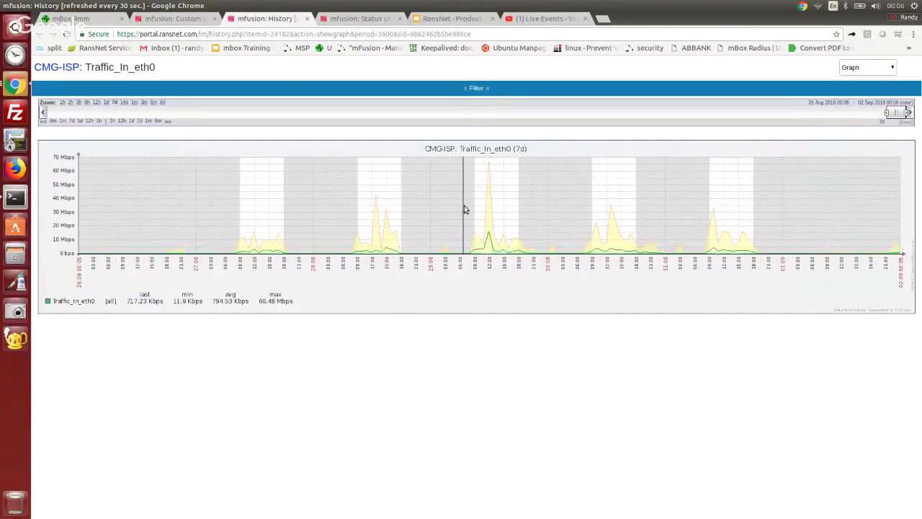
left_click_drag(465, 209, 535, 209)
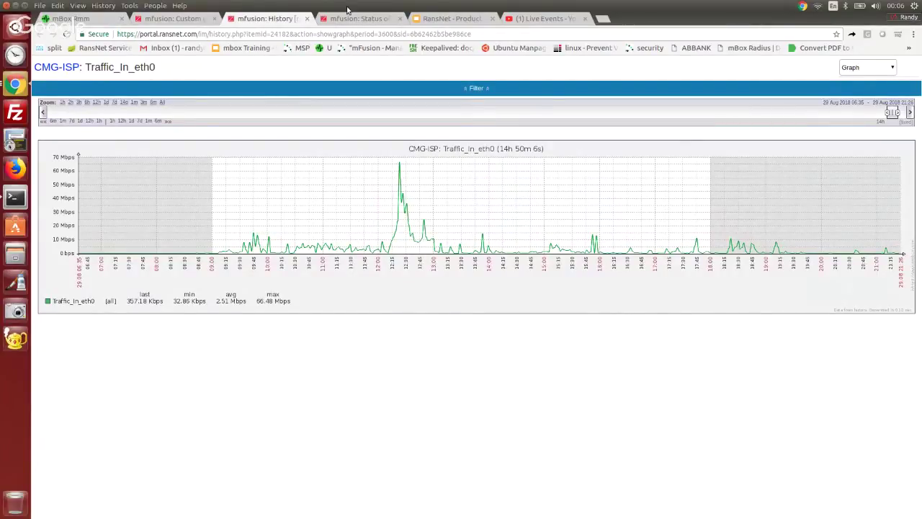
Step: Start a new report from Reports > Report Config > Create New
left_click(77, 19)
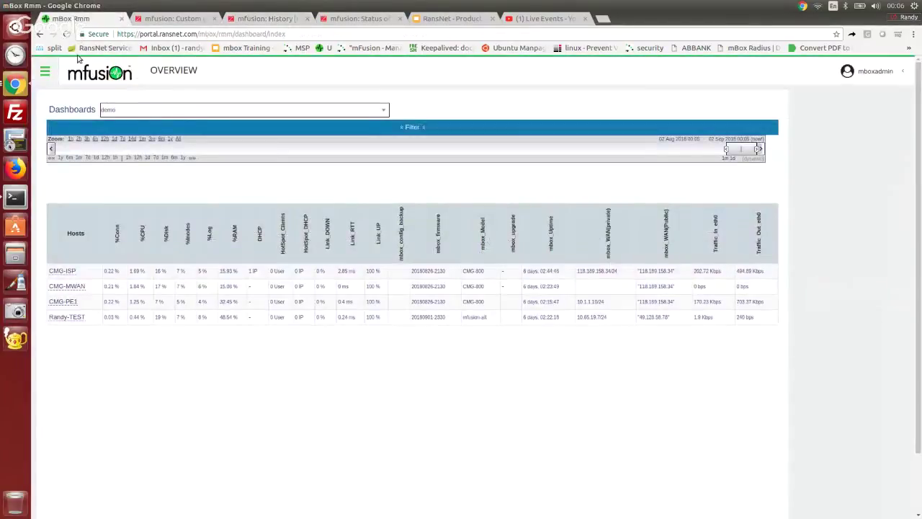
left_click(45, 71)
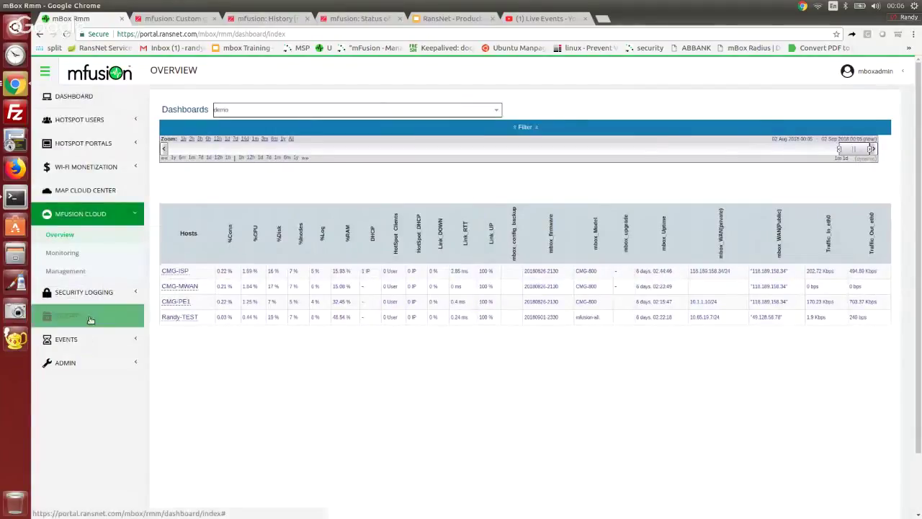
left_click(76, 315)
left_click(70, 302)
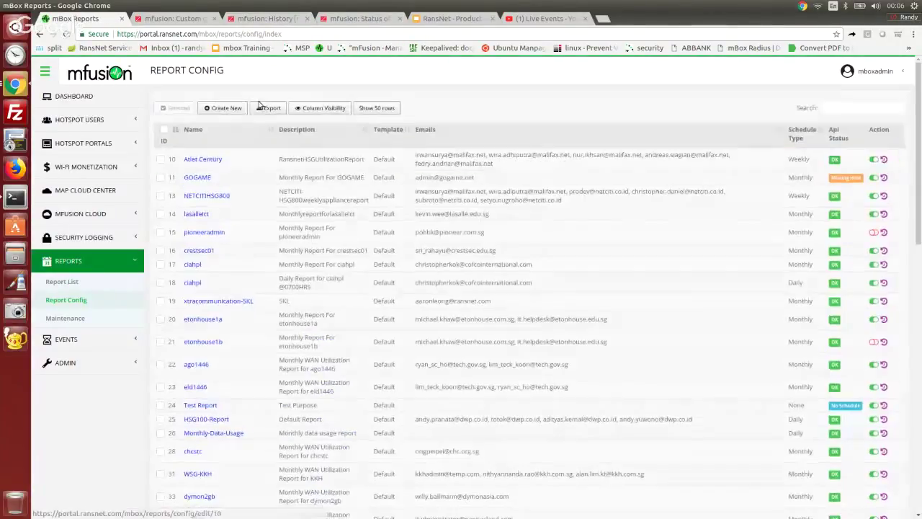
left_click(223, 110)
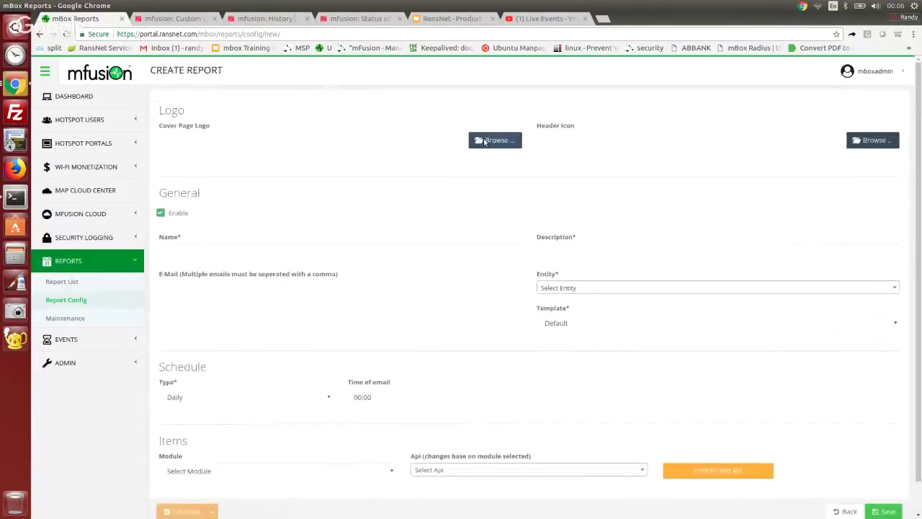
Step: Use rasnet_logo.jpg from Downloads as the report's cover page logo
left_click(484, 141)
left_click(537, 300)
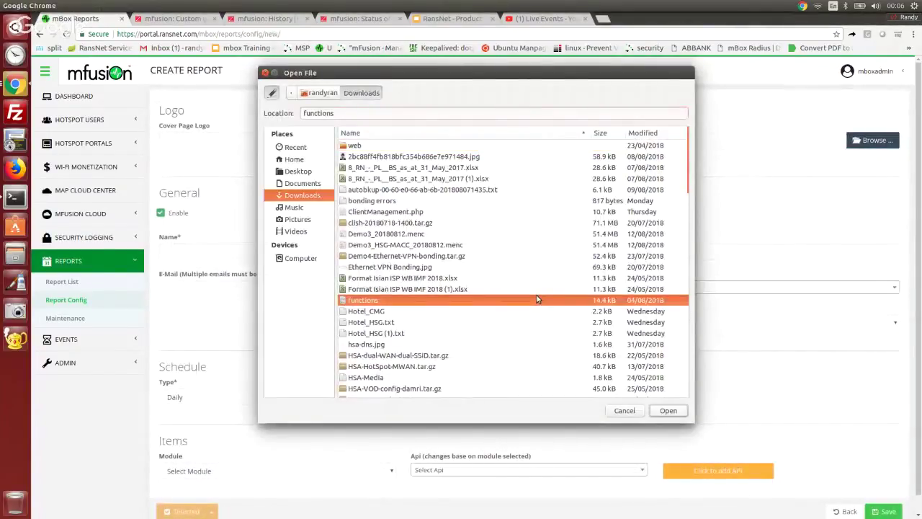
type("rans")
left_click(422, 312)
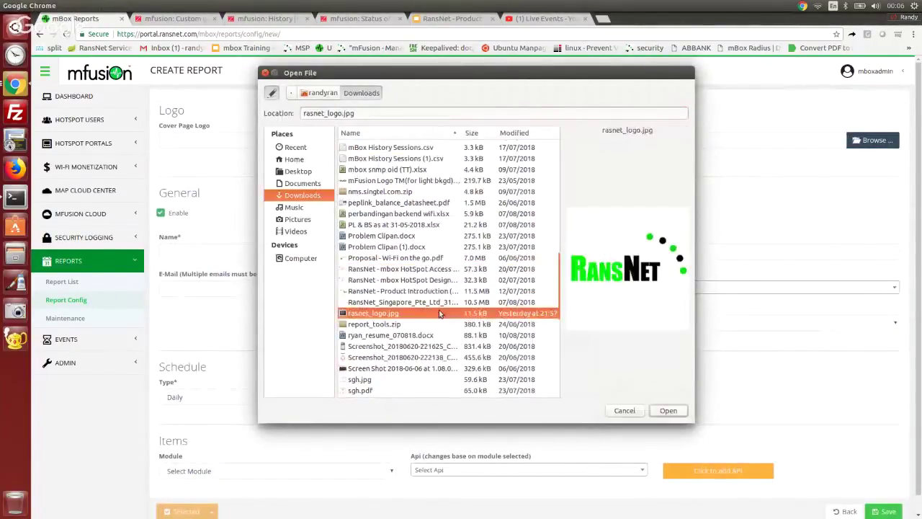
left_click(670, 411)
Step: Fill in the report name and recipient e-mail, and set the entity to Whyte_SG
left_click(443, 276)
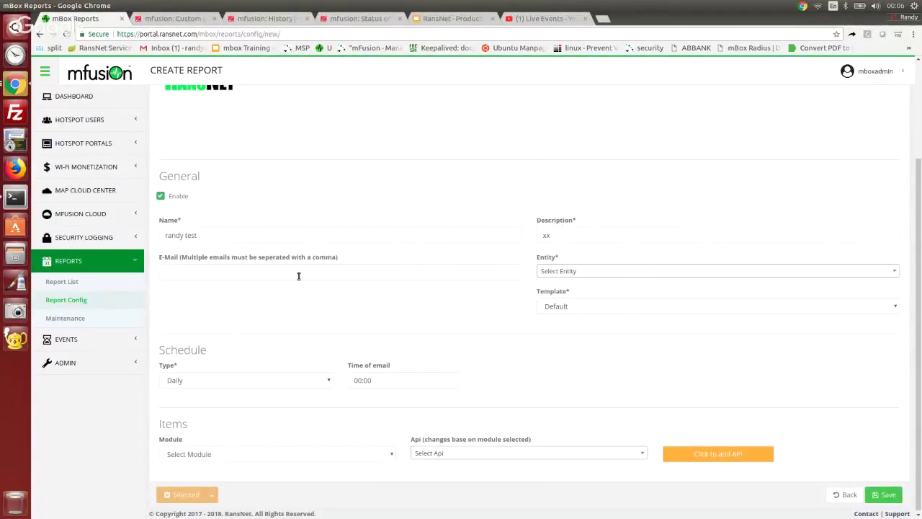
left_click(298, 273)
left_click(288, 284)
left_click(572, 277)
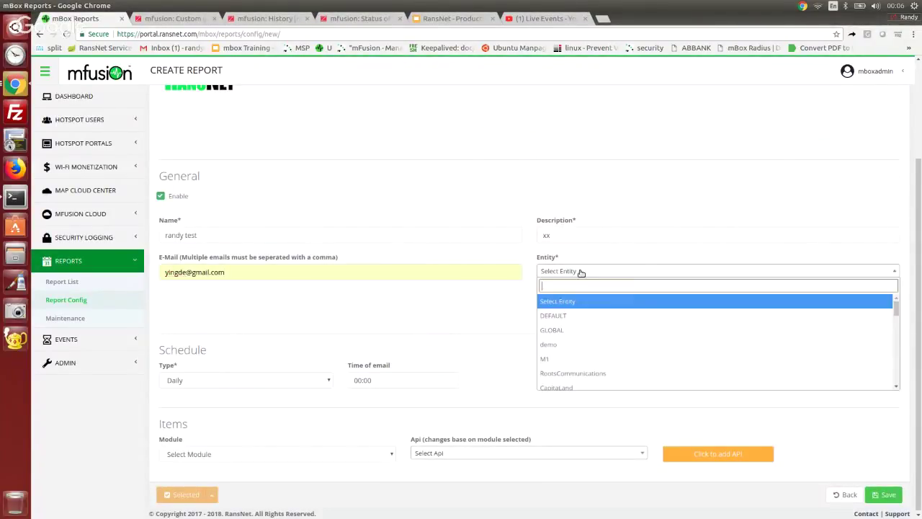
type("why")
left_click(624, 299)
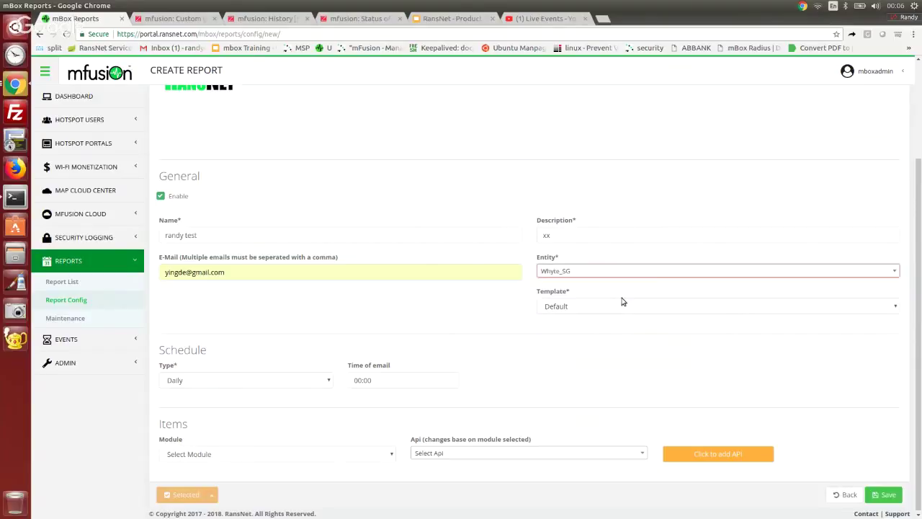
Step: Schedule the report monthly with email at 01:00 and choose the Rmm module
left_click(289, 380)
left_click(253, 433)
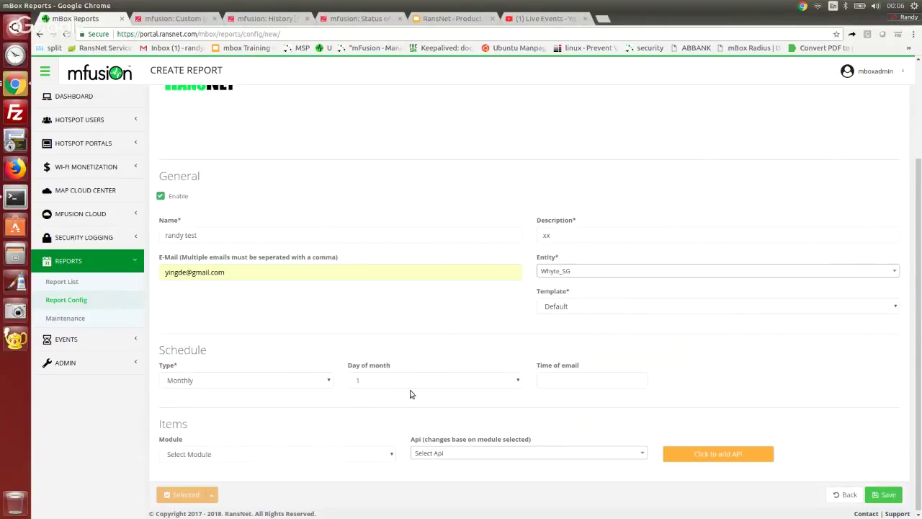
left_click(575, 382)
left_click(556, 419)
left_click(329, 454)
left_click(294, 495)
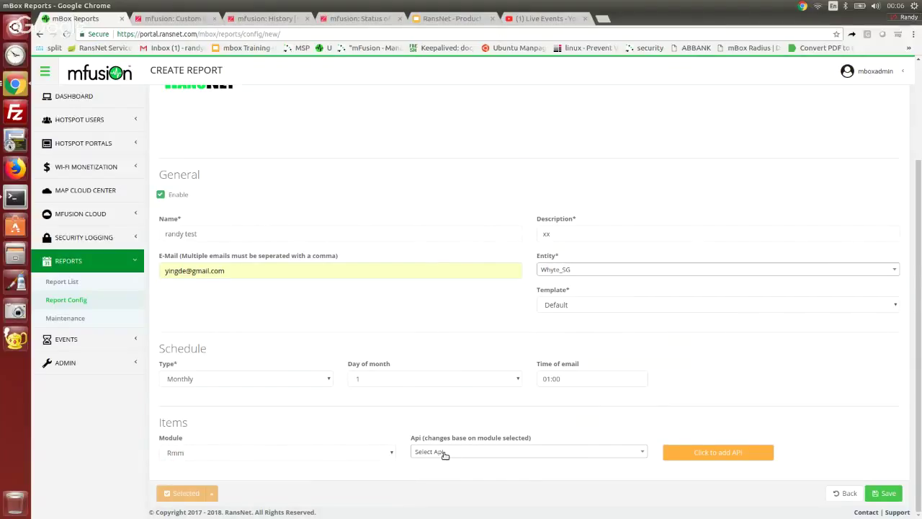
Step: Add a Graph - Pdf item for Whyte_SG host TG-19A-HSG01 showing Utilization of eth0
left_click(443, 453)
left_click(494, 369)
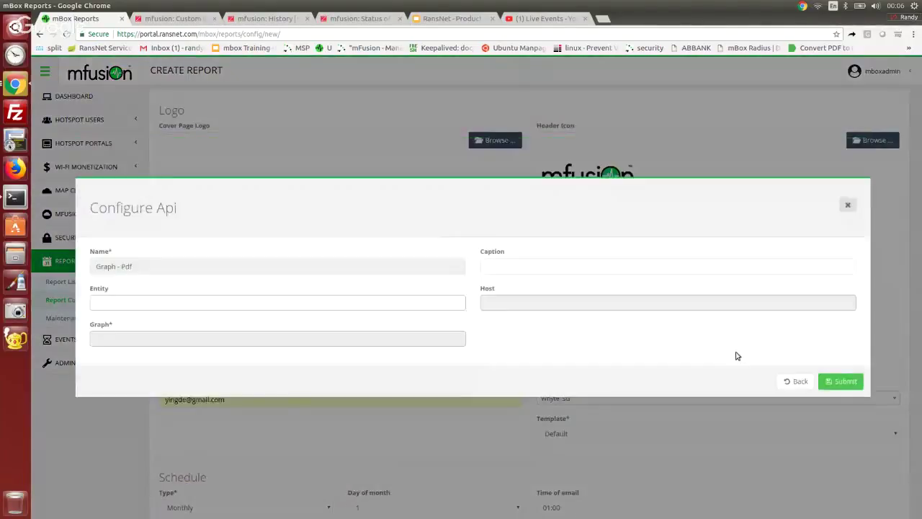
left_click(371, 300)
type("why")
left_click(371, 319)
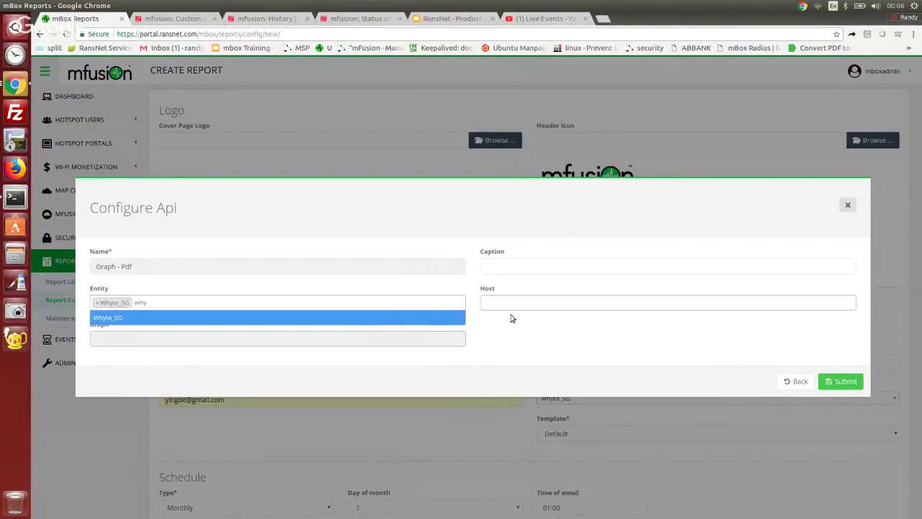
left_click(550, 305)
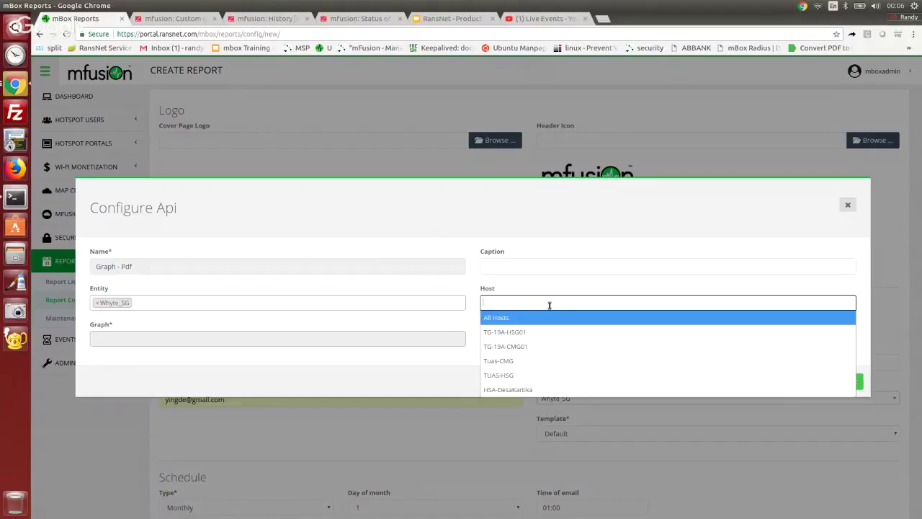
left_click(538, 332)
left_click(401, 338)
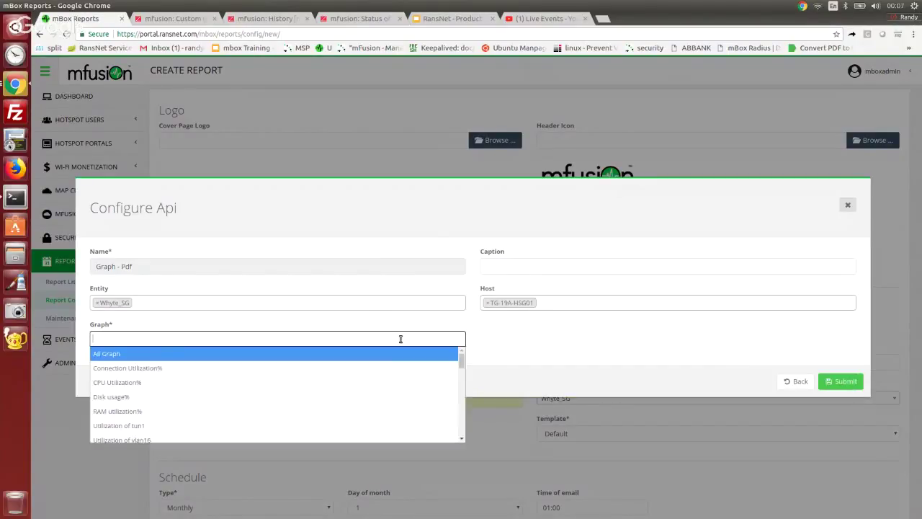
type("eth0")
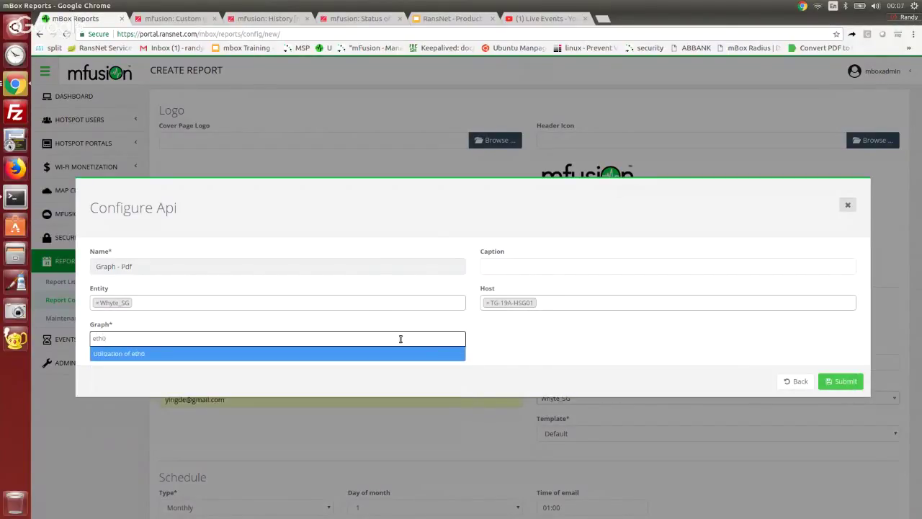
left_click(402, 353)
left_click(837, 383)
Step: Add a second Graph - Pdf item for TG-19A-HSG01 with HotSpot utilizations and save the report
scroll(801, 261, "down", 5)
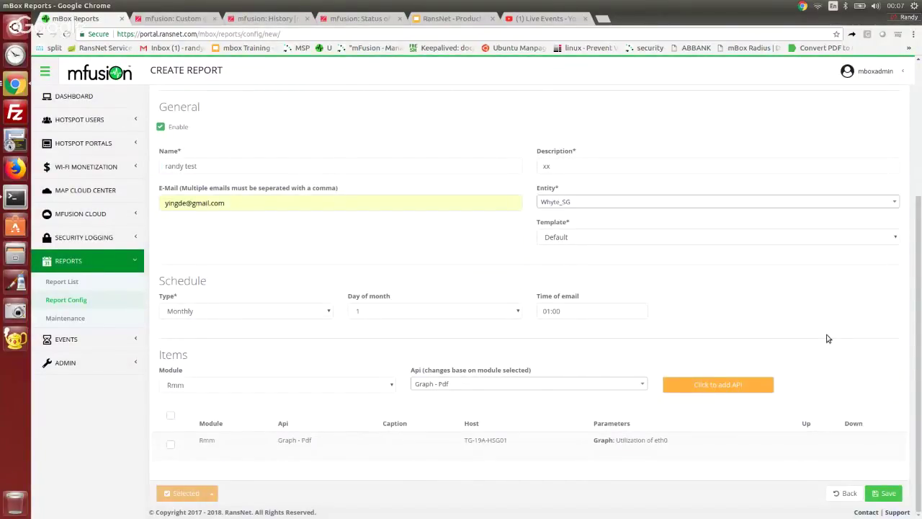
left_click(706, 385)
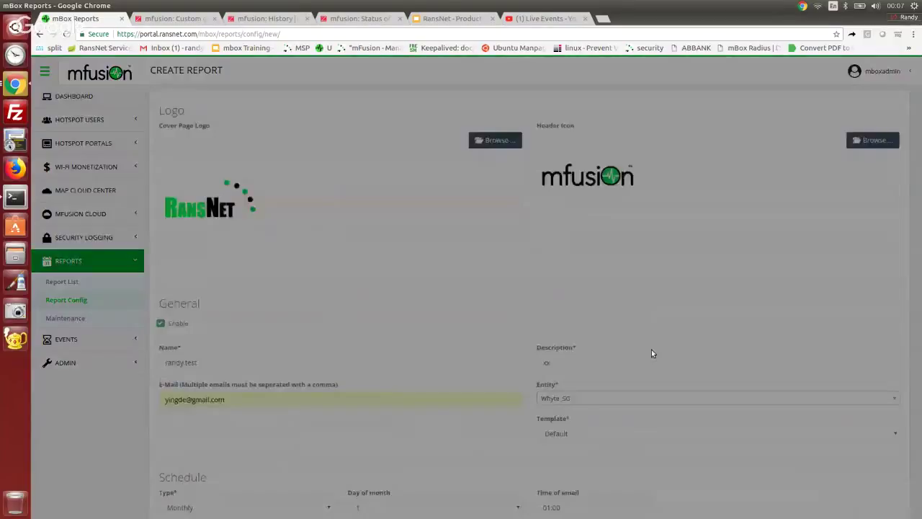
left_click(297, 302)
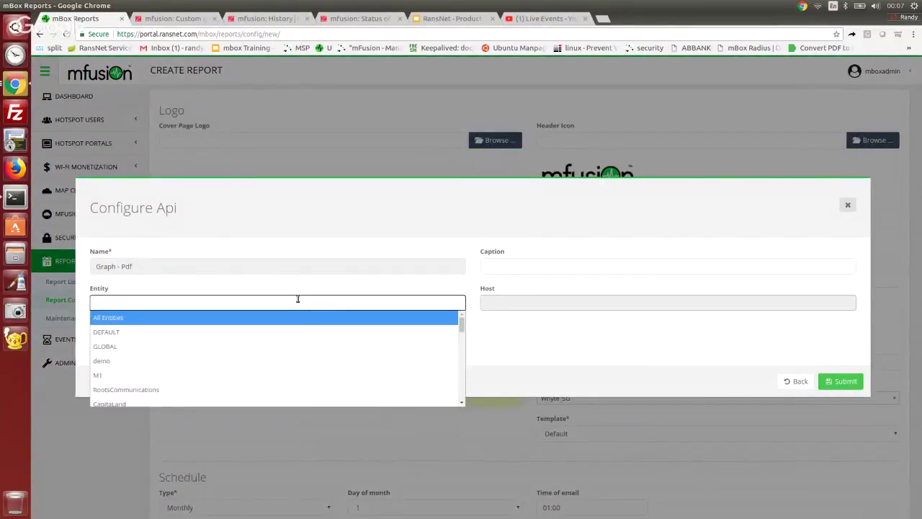
type("why")
key("Return")
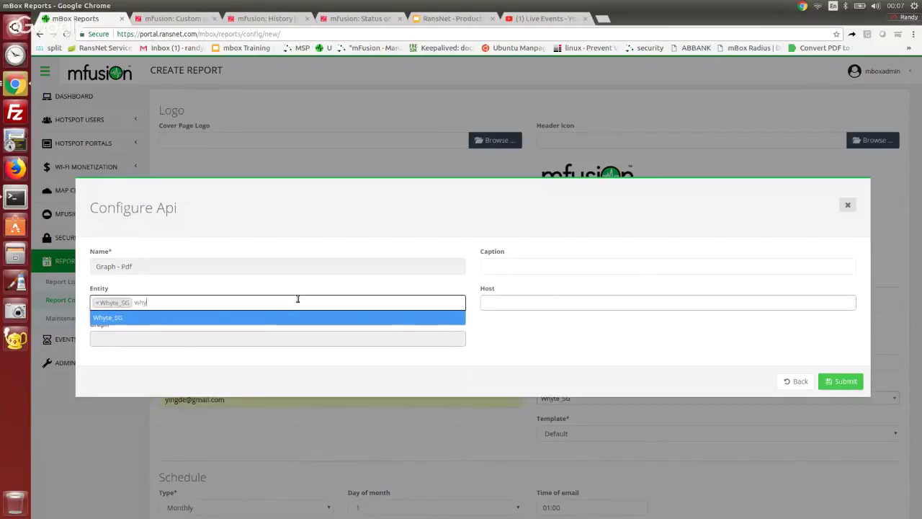
left_click(559, 303)
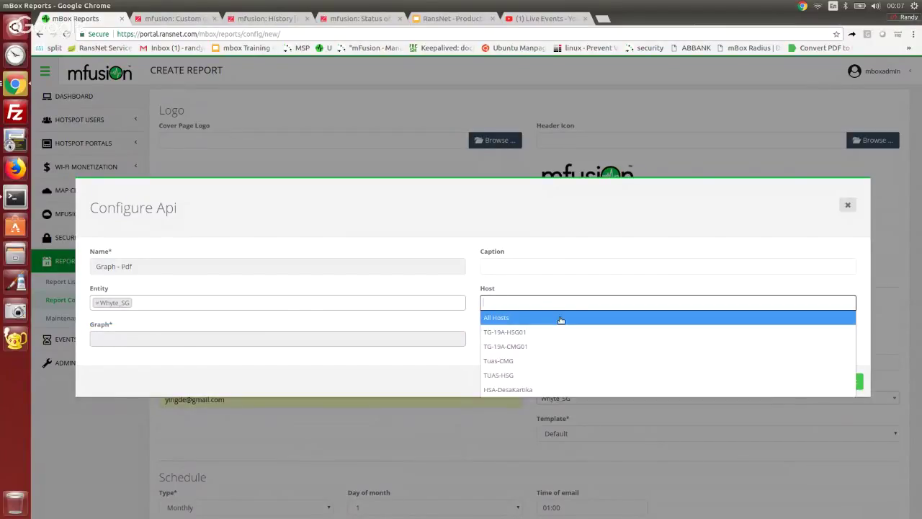
left_click(559, 332)
left_click(362, 338)
type("hot")
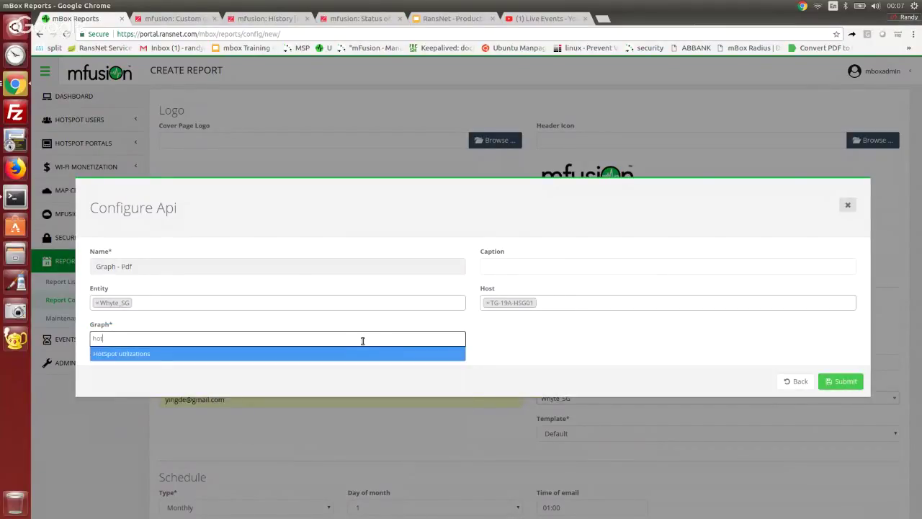
left_click(369, 353)
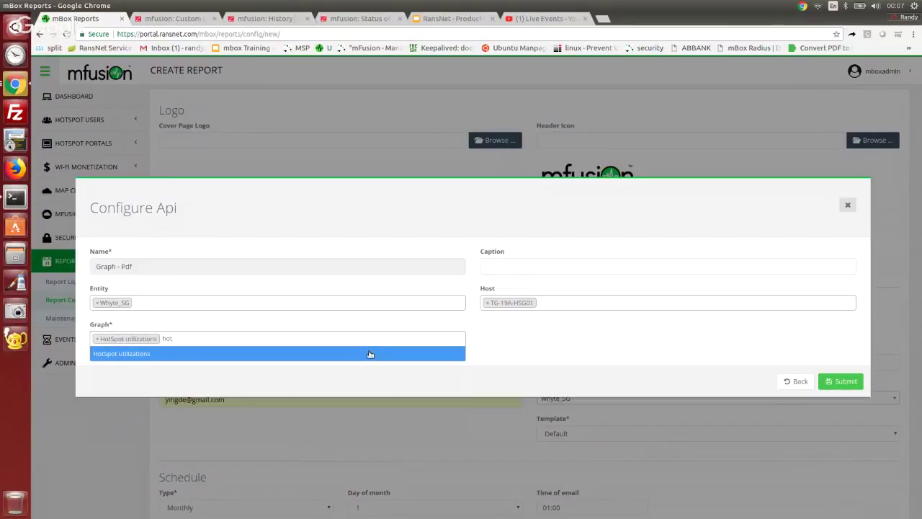
left_click(840, 381)
Step: Preview the report as a two-page PDF with both graphs, then return to the Access Analytics dashboard
scroll(840, 288, "down", 5)
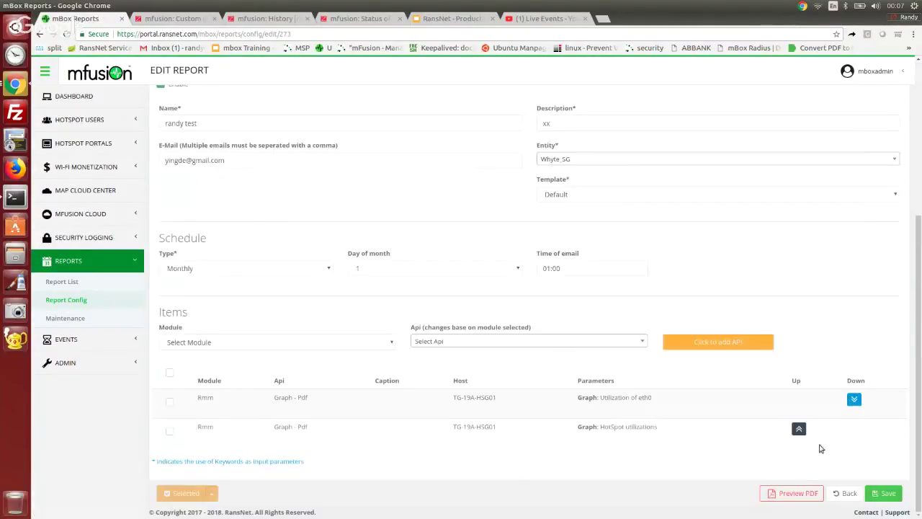
left_click(762, 492)
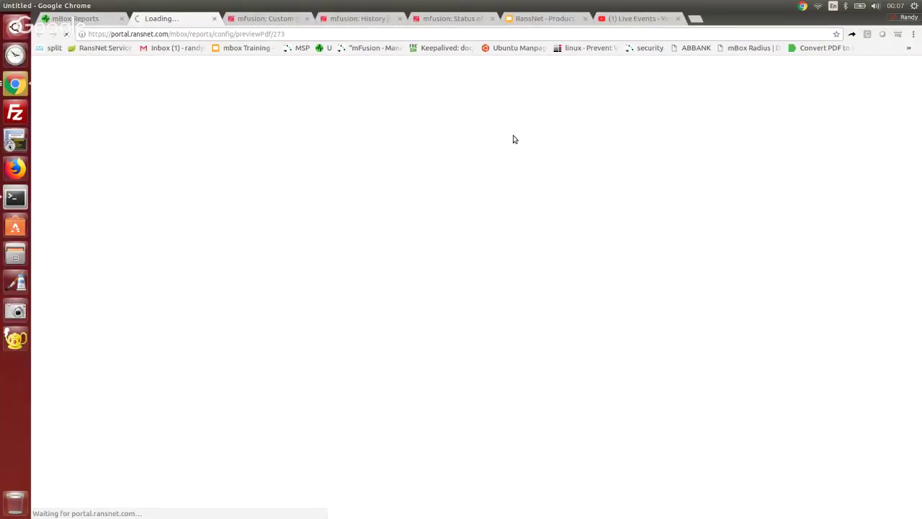
scroll(613, 201, "down", 3)
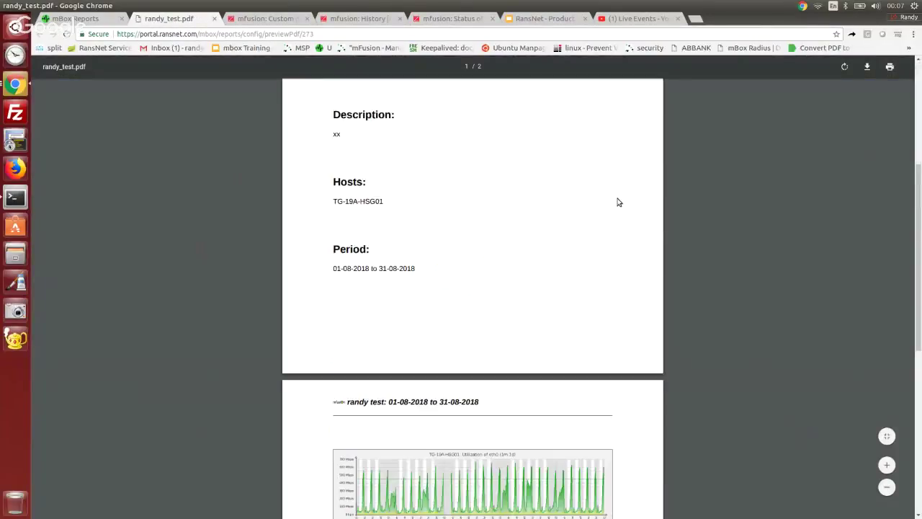
scroll(617, 202, "down", 5)
scroll(617, 203, "up", 2)
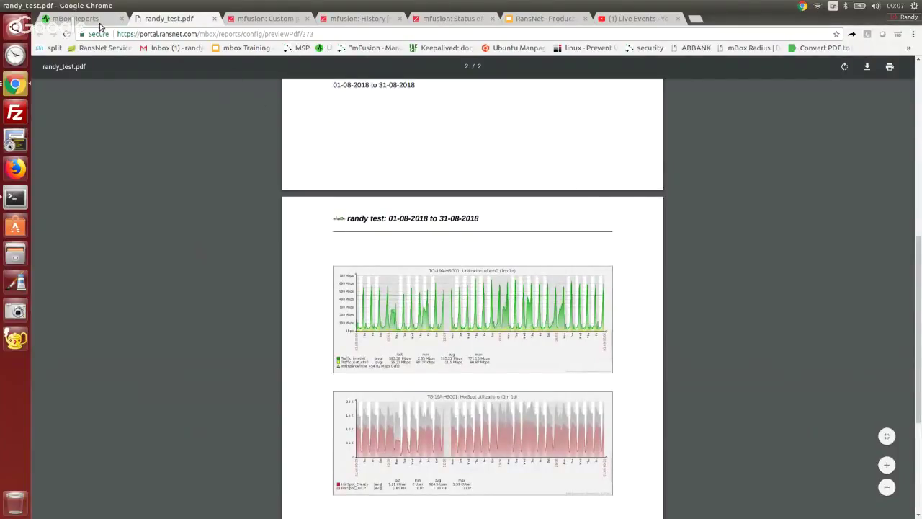
left_click(72, 20)
left_click(62, 103)
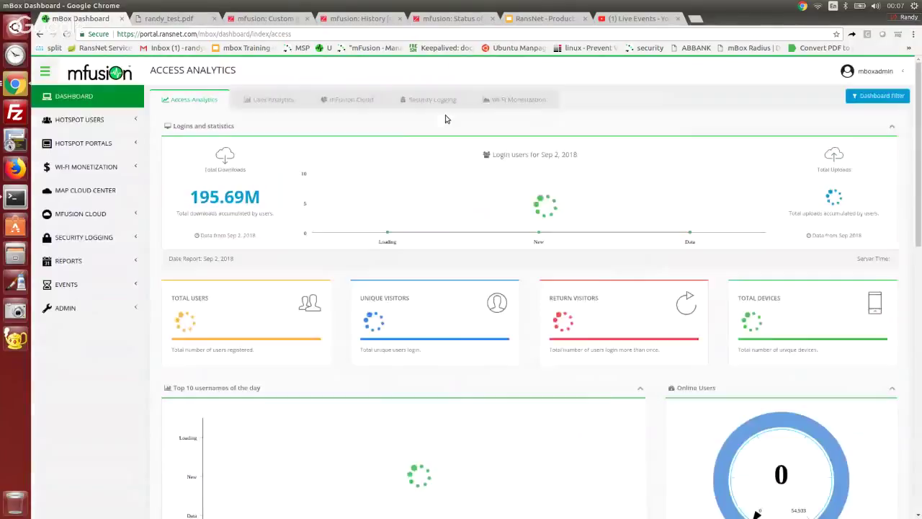
Step: Open TG-19A-HSG01 from the Cloud map, then filter the Hosts list by entity 'wh'
left_click(351, 101)
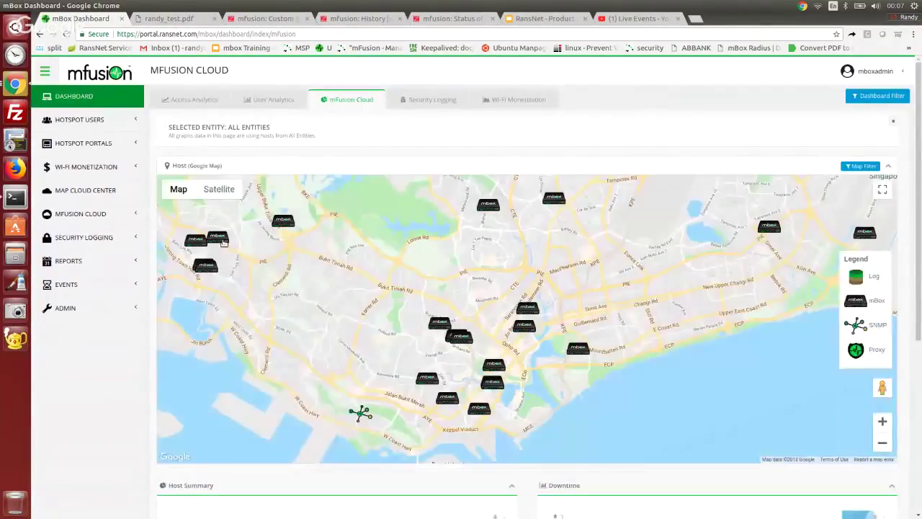
left_click(218, 240)
left_click(241, 203)
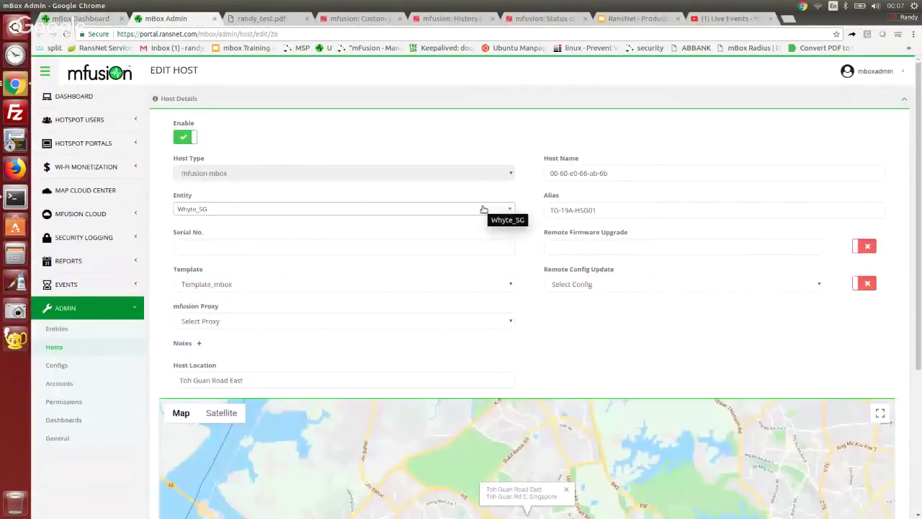
scroll(800, 308, "down", 1)
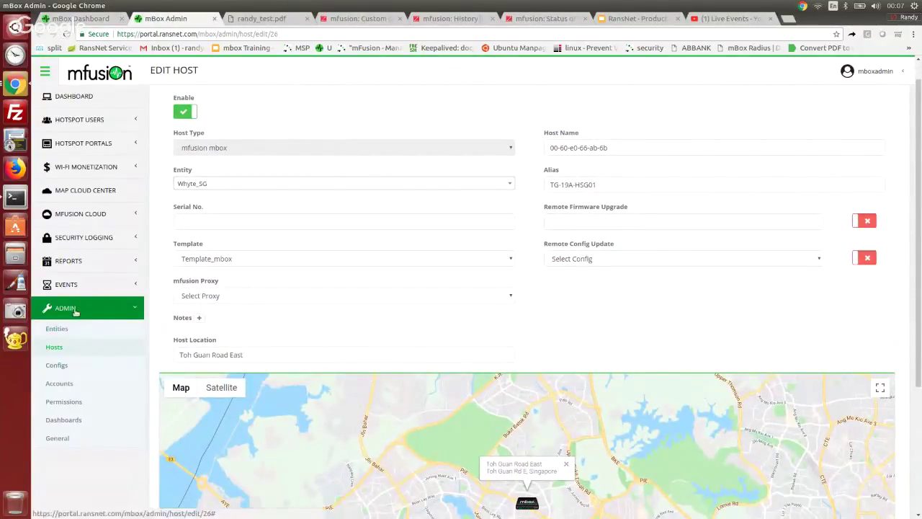
left_click(52, 348)
type("why")
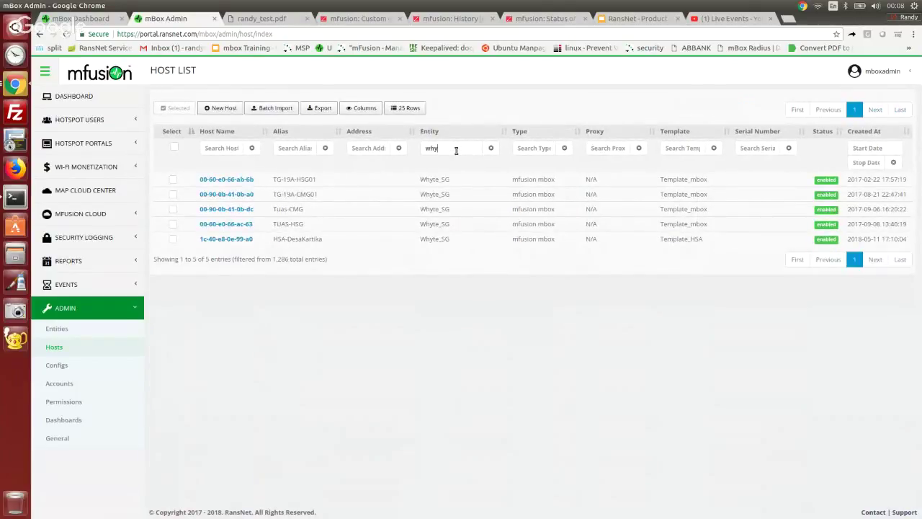
Step: Open host 00-60-e0-66-ab-6b and expand Host Configs to see its 4 autobkup .txt backups
left_click(205, 180)
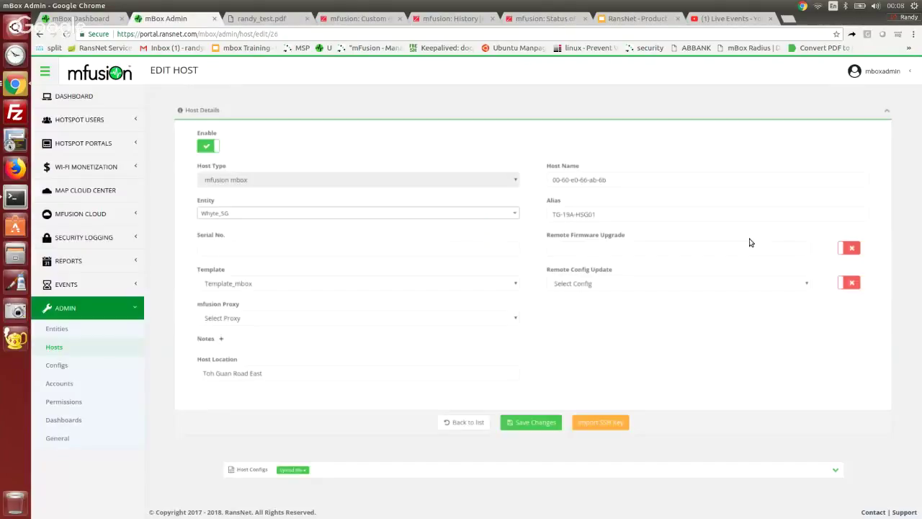
scroll(848, 324, "down", 3)
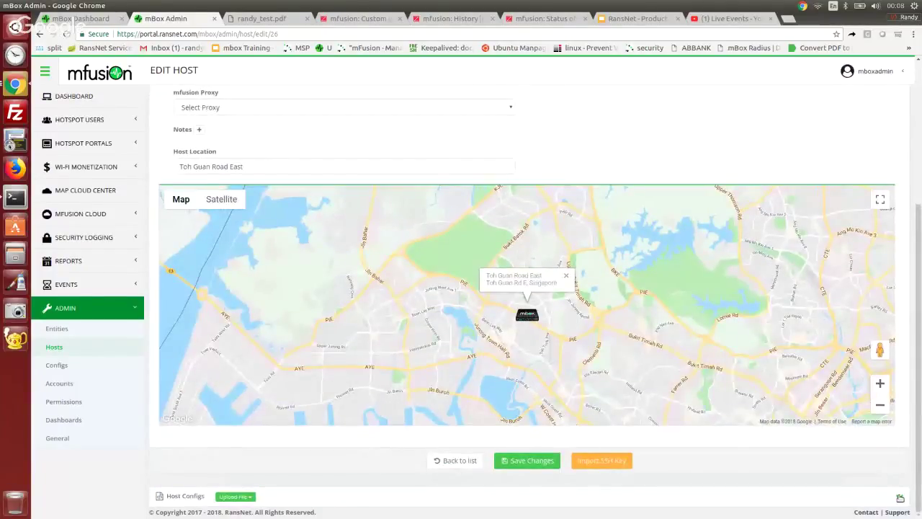
left_click(899, 496)
scroll(741, 350, "down", 2)
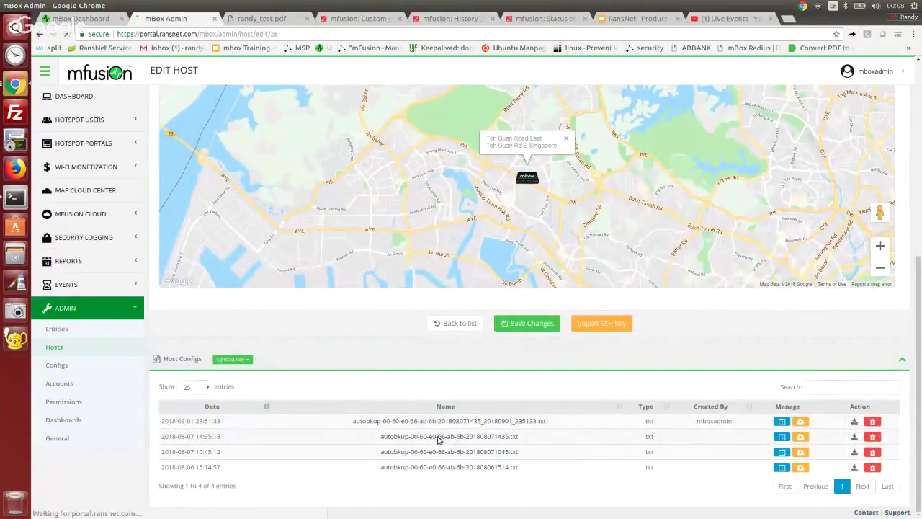
left_click(439, 438)
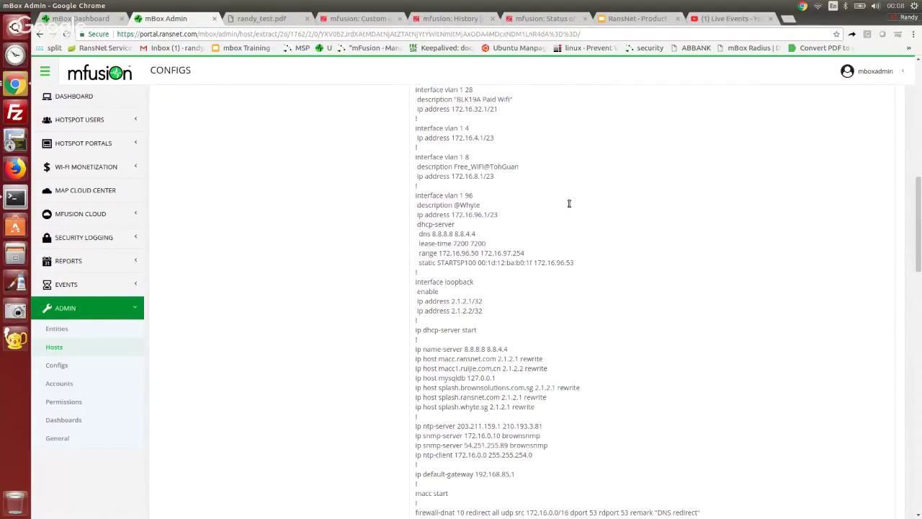
scroll(569, 204, "up", 10)
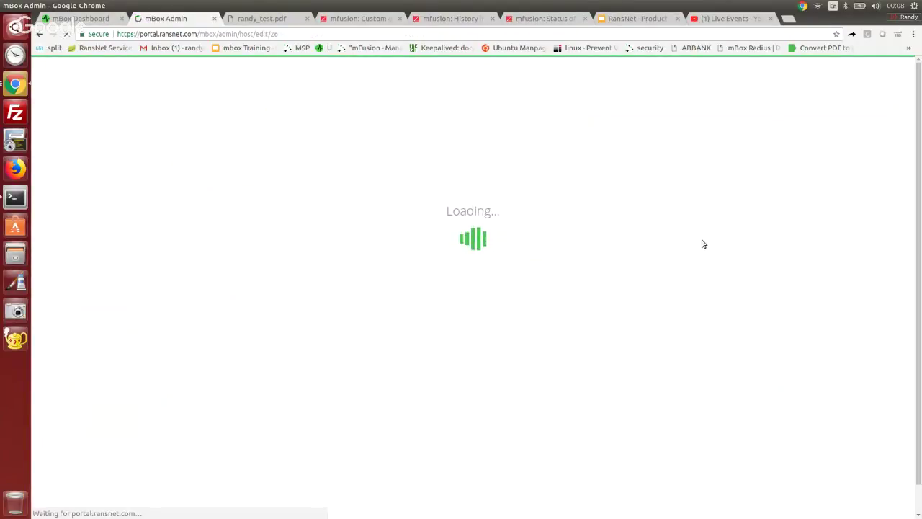
scroll(894, 461, "down", 2)
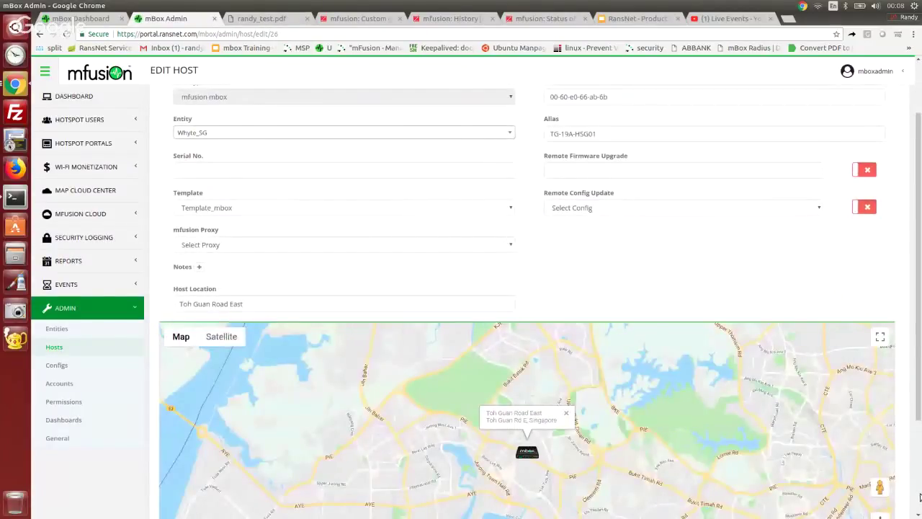
scroll(894, 461, "down", 2)
scroll(760, 347, "down", 2)
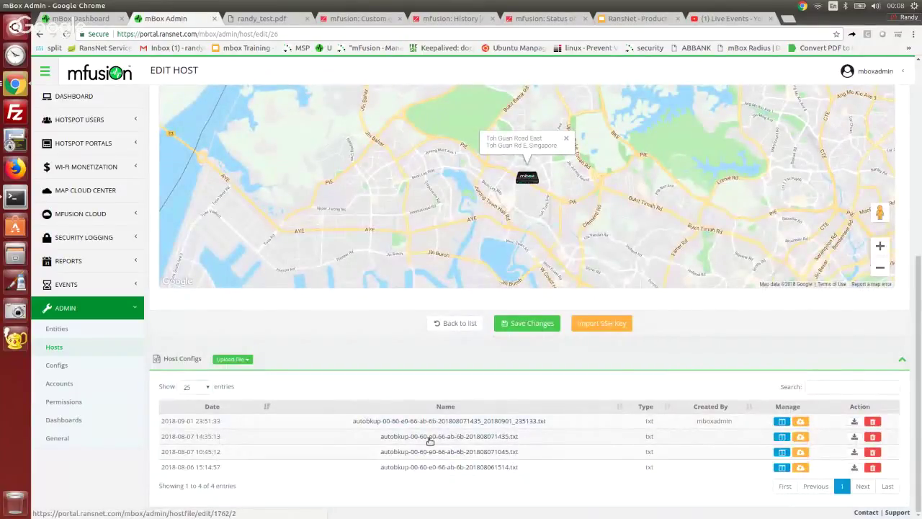
left_click(431, 437)
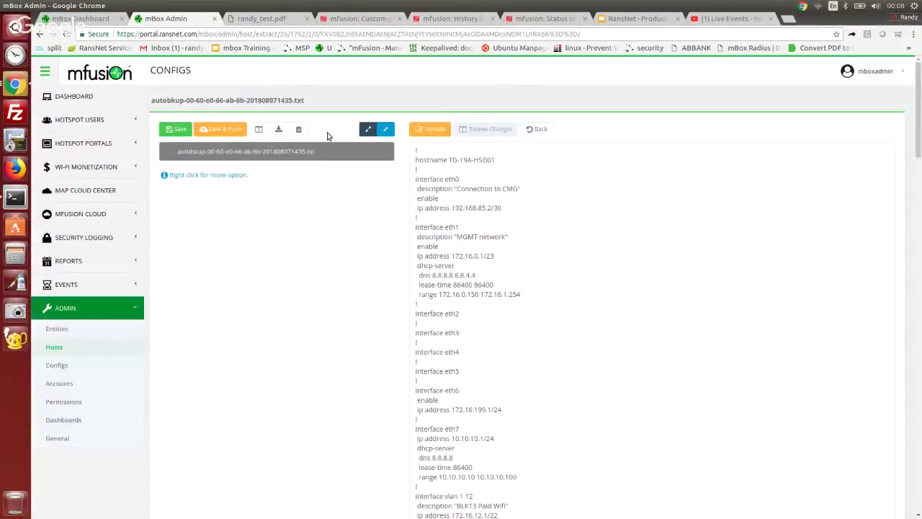
left_click(261, 129)
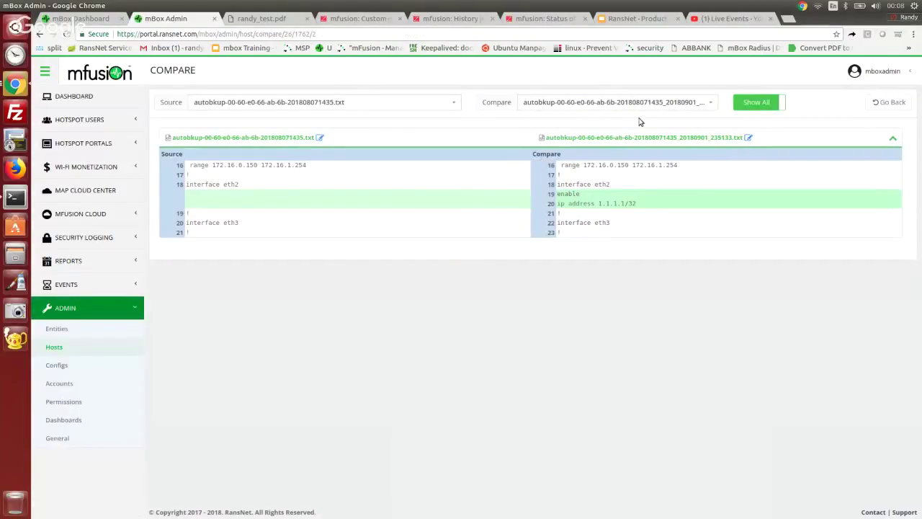
left_click(648, 105)
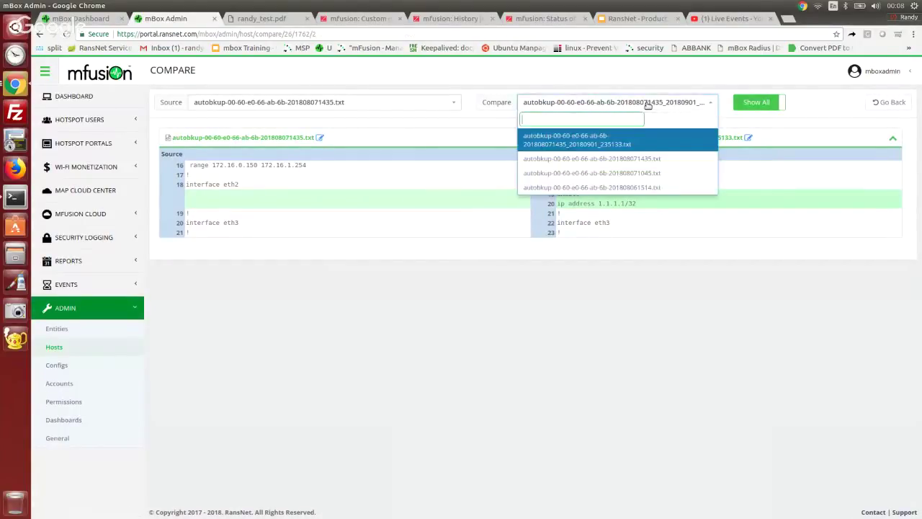
left_click(616, 172)
left_click(657, 105)
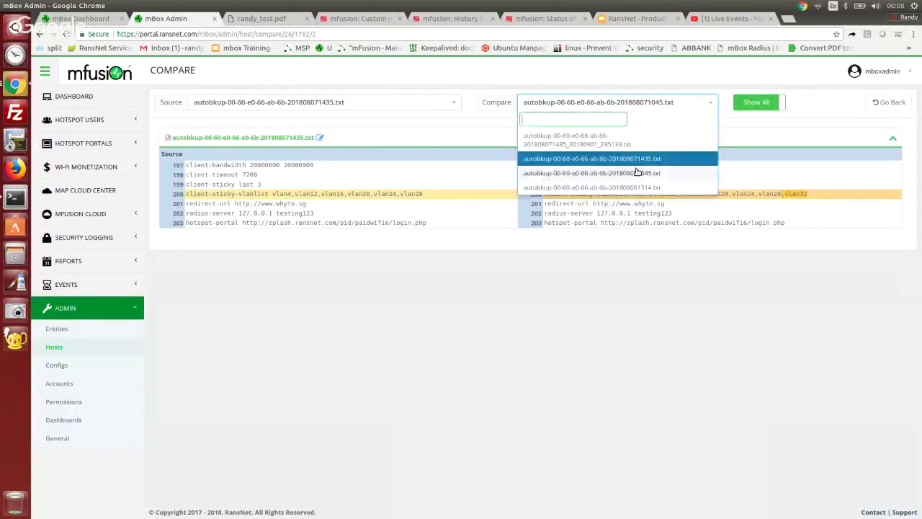
left_click(616, 183)
left_click(880, 108)
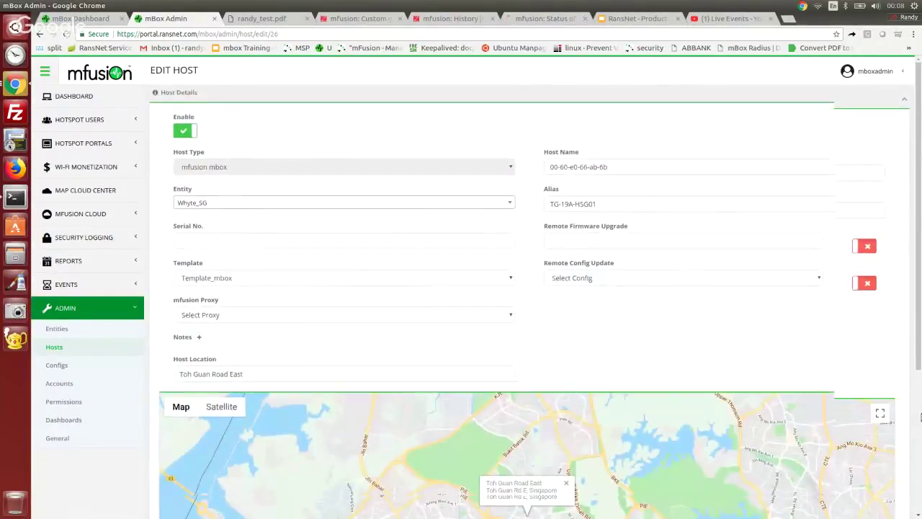
Step: Expand the host's Host Configs list and briefly show, then close, the Upload File options
scroll(901, 432, "down", 3)
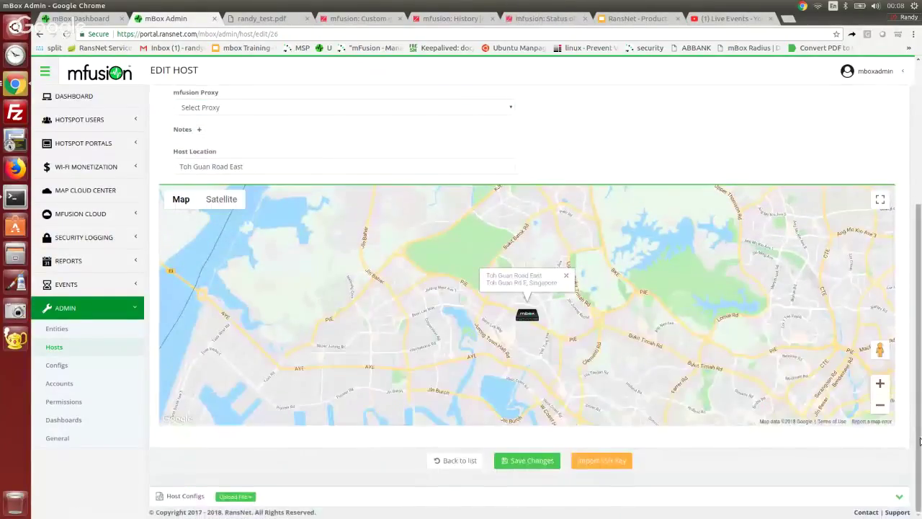
left_click(898, 496)
scroll(582, 425, "down", 2)
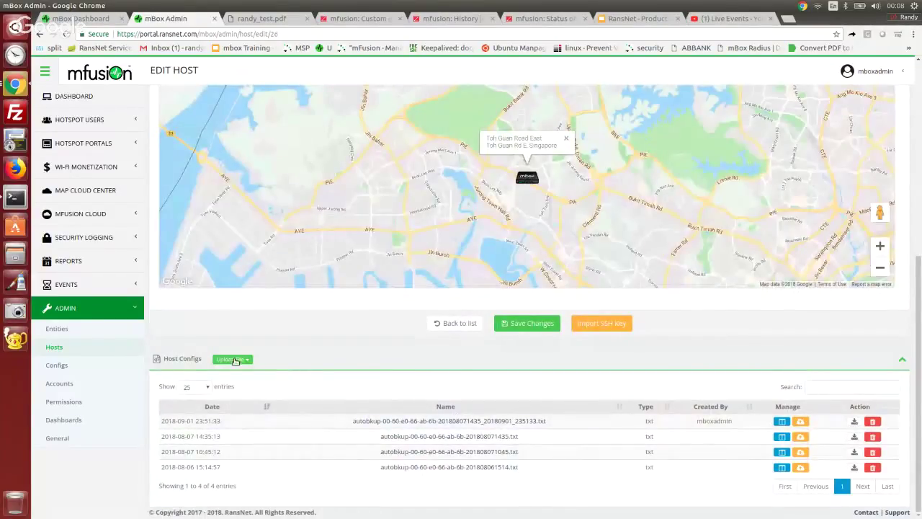
left_click(236, 360)
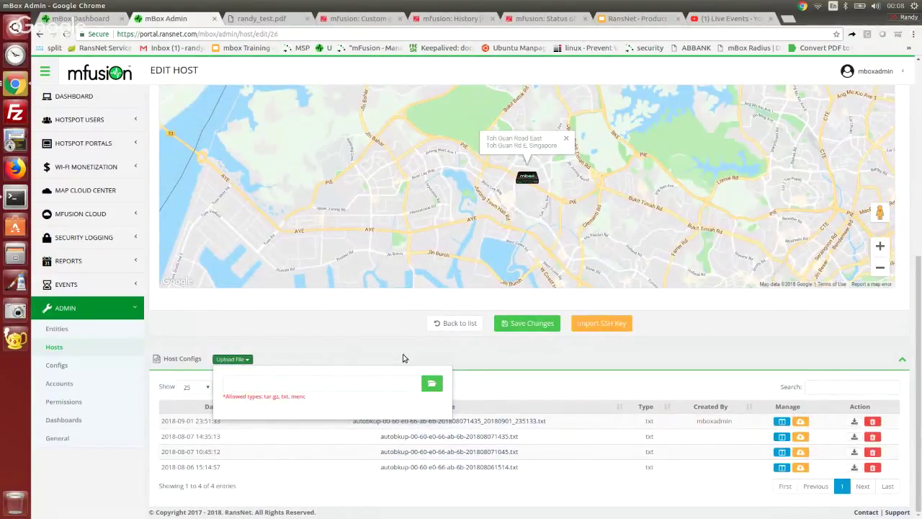
left_click(671, 354)
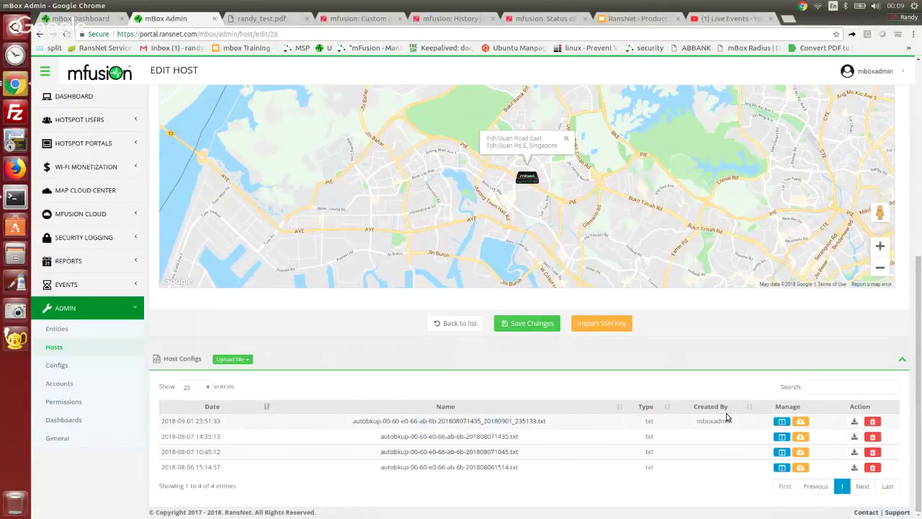
left_click(444, 437)
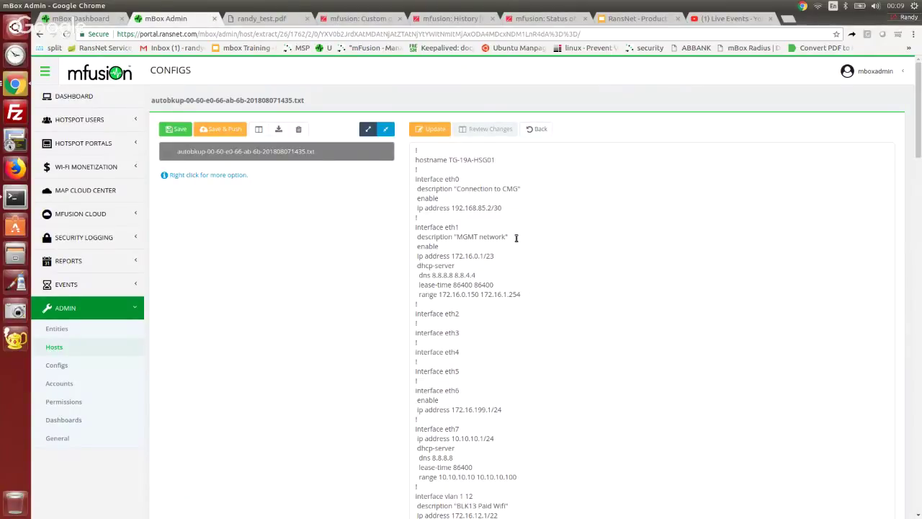
left_click_drag(516, 238, 387, 238)
key("ctrl+c")
left_click(476, 313)
key("Return")
key("ctrl+v")
double_click(490, 322)
key("BackSpace")
key("BackSpace")
key("BackSpace")
key("BackSpace")
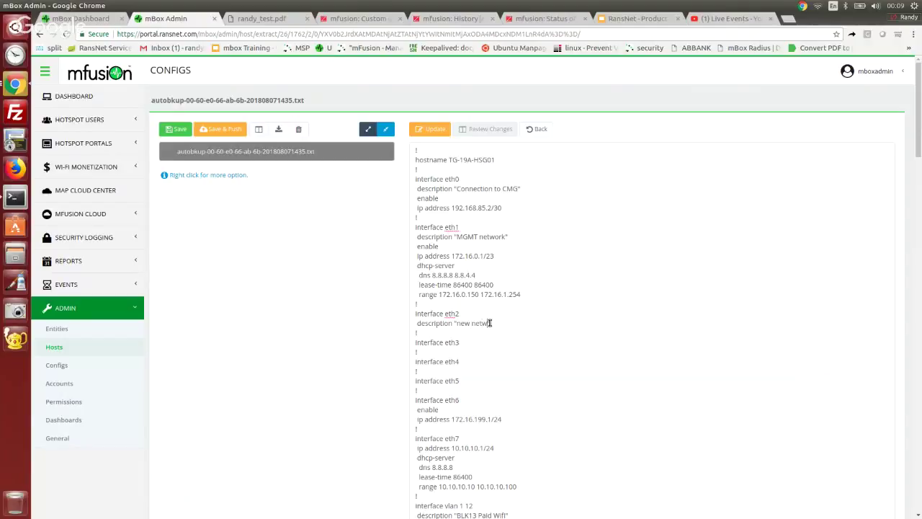
Step: Add 'enable' and 'ip address 1.1.1.1/24' lines under interface eth2
key("Return")
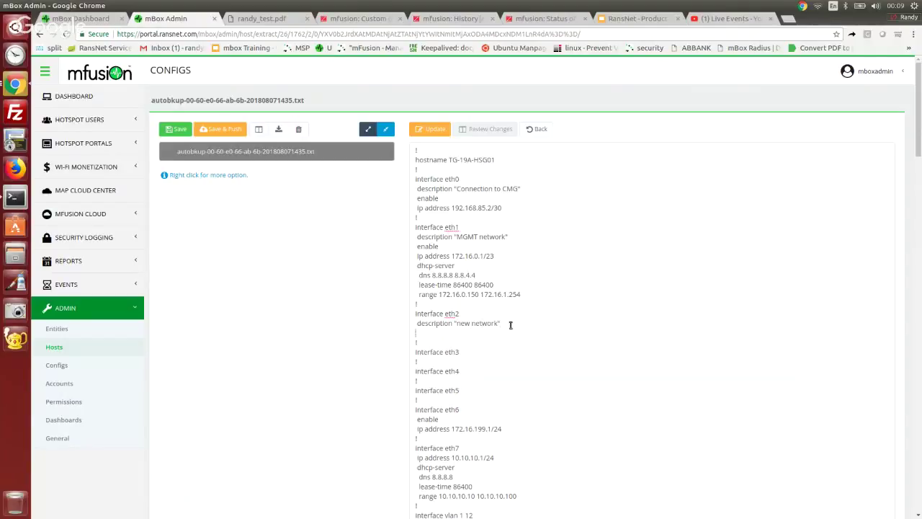
type("enable")
key("Return")
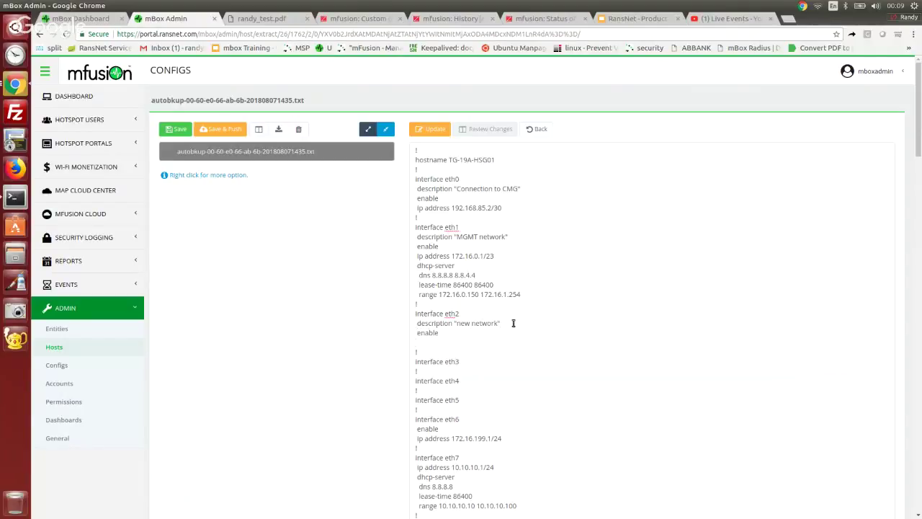
type("ip address 1.1.1.1/24")
left_click(434, 129)
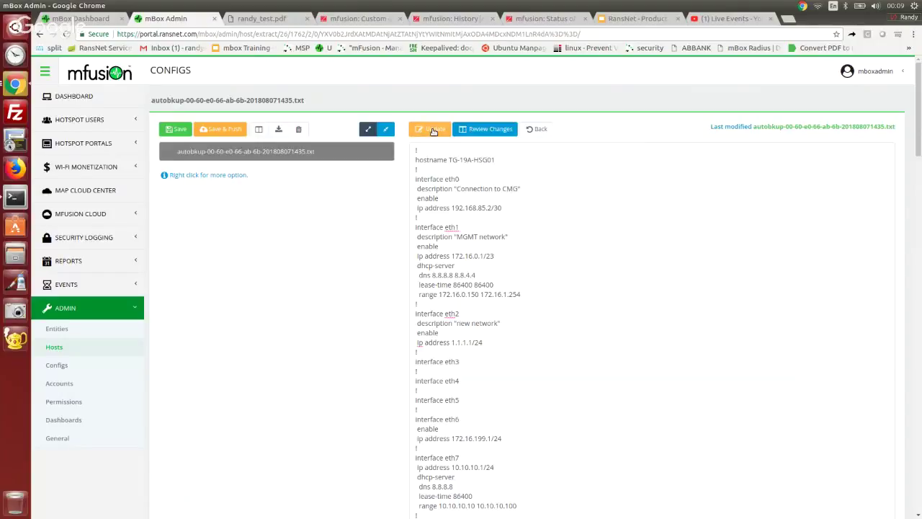
left_click(487, 130)
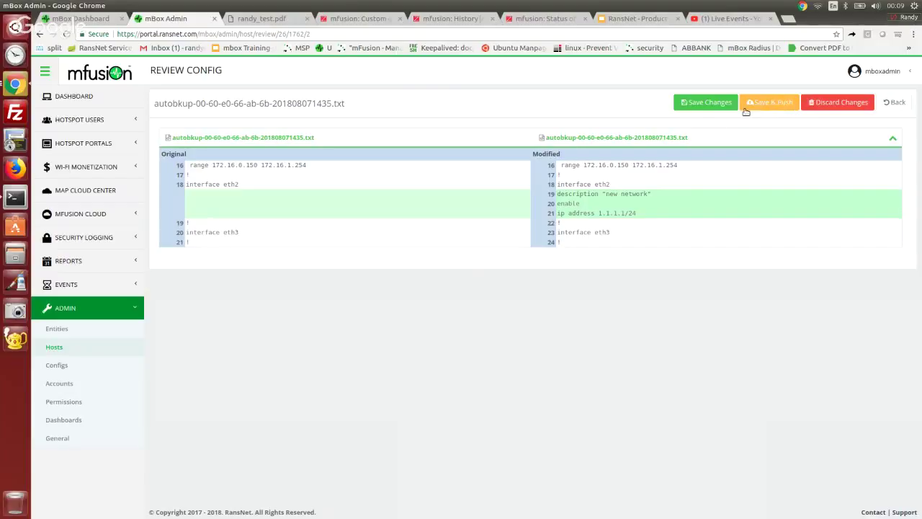
left_click(706, 103)
scroll(804, 454, "down", 4)
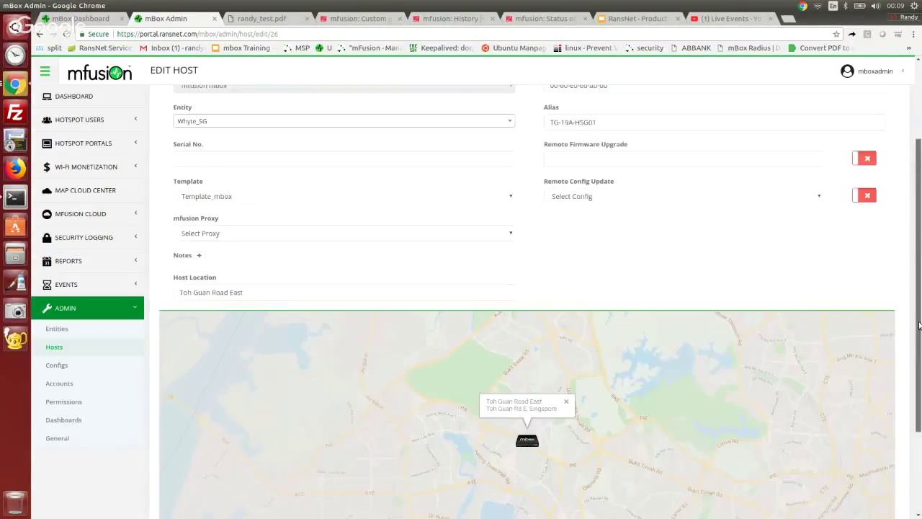
scroll(721, 418, "down", 3)
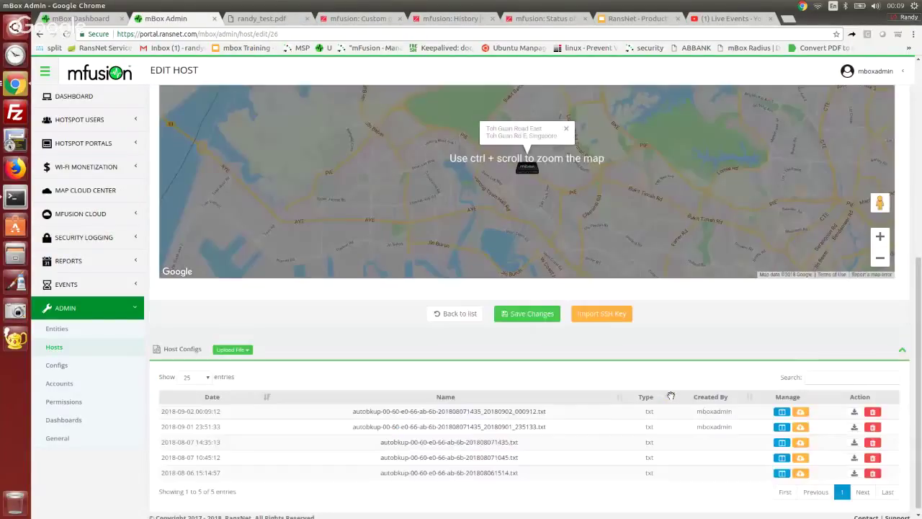
double_click(715, 408)
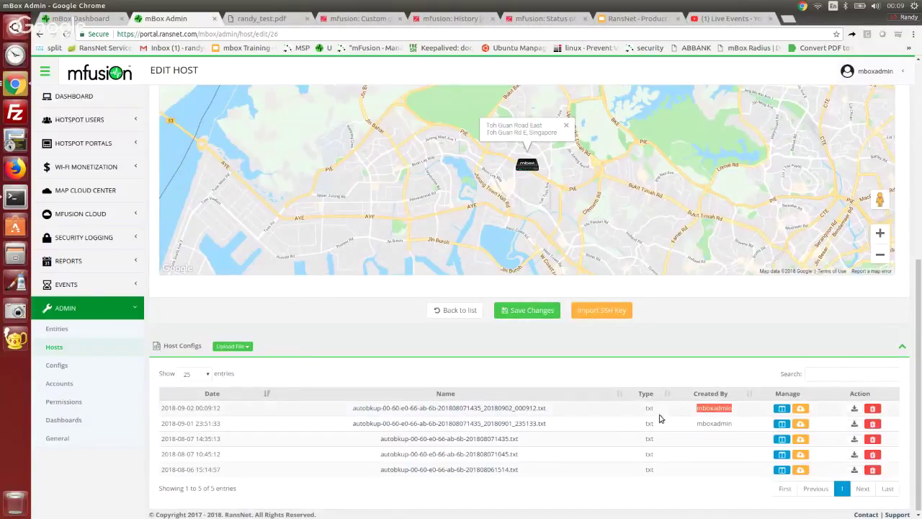
left_click(720, 409)
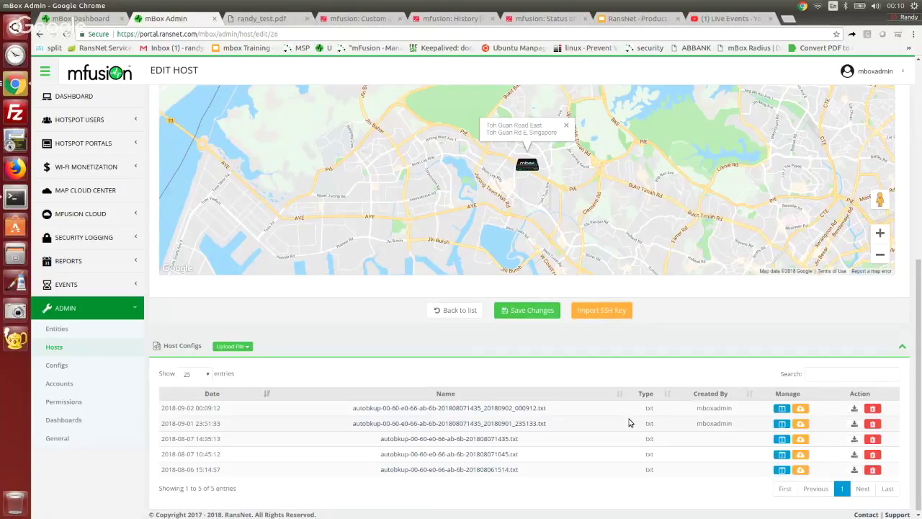
left_click(782, 408)
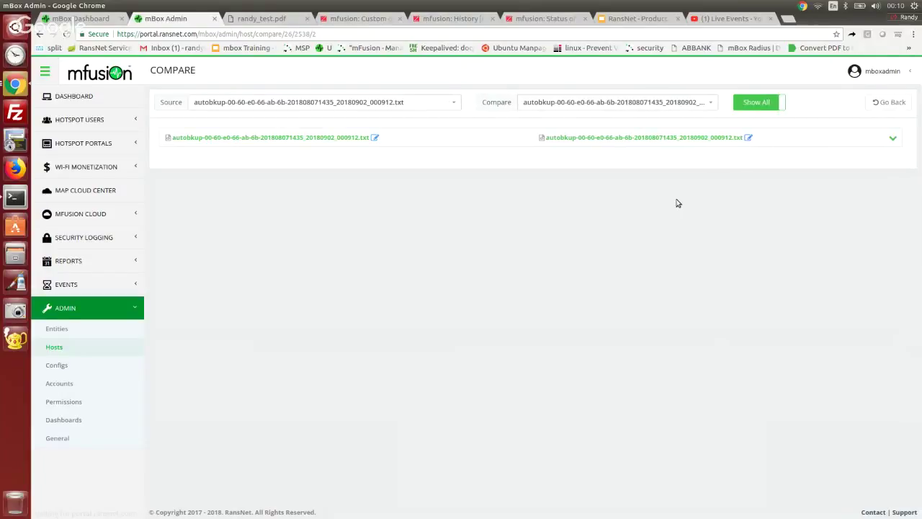
left_click(661, 103)
left_click(627, 168)
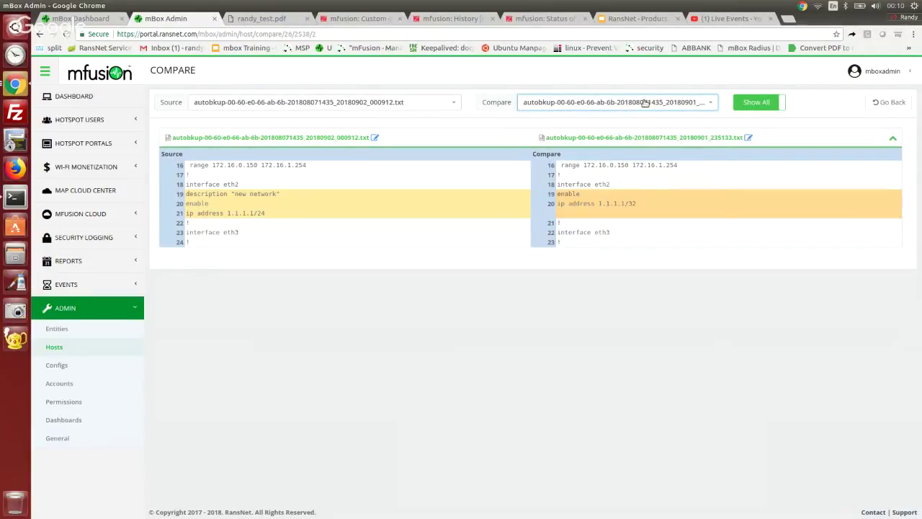
left_click(645, 103)
left_click(618, 181)
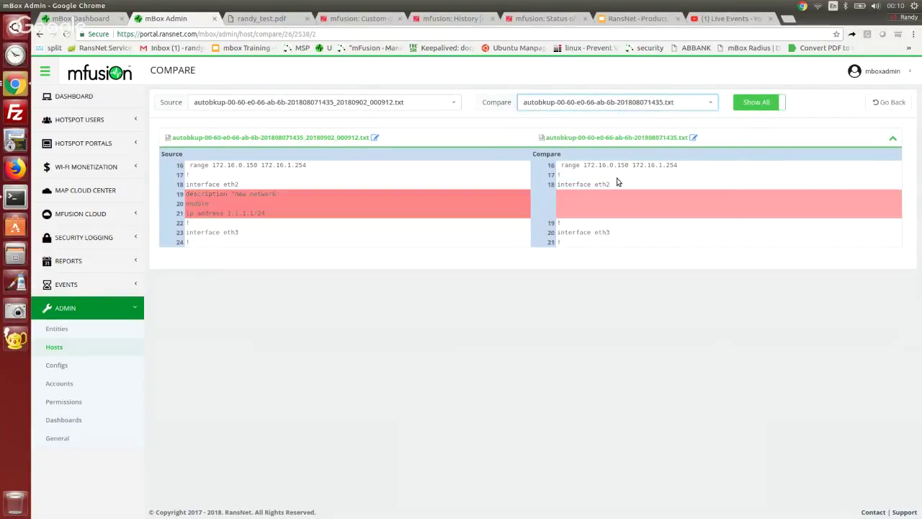
left_click(617, 103)
left_click(605, 206)
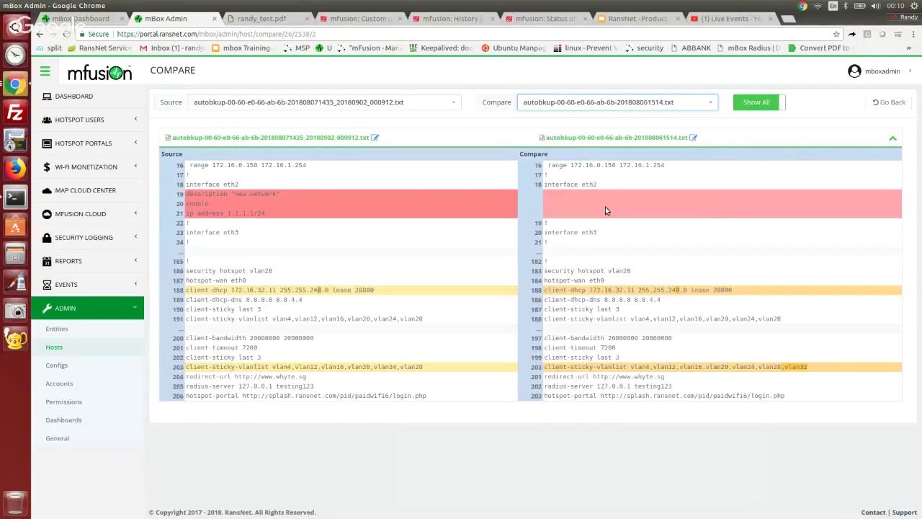
Step: On Edit Host, set Remote Config Update to the newest 20180902_000912 backup, save, then cancel the confirmation
left_click(881, 103)
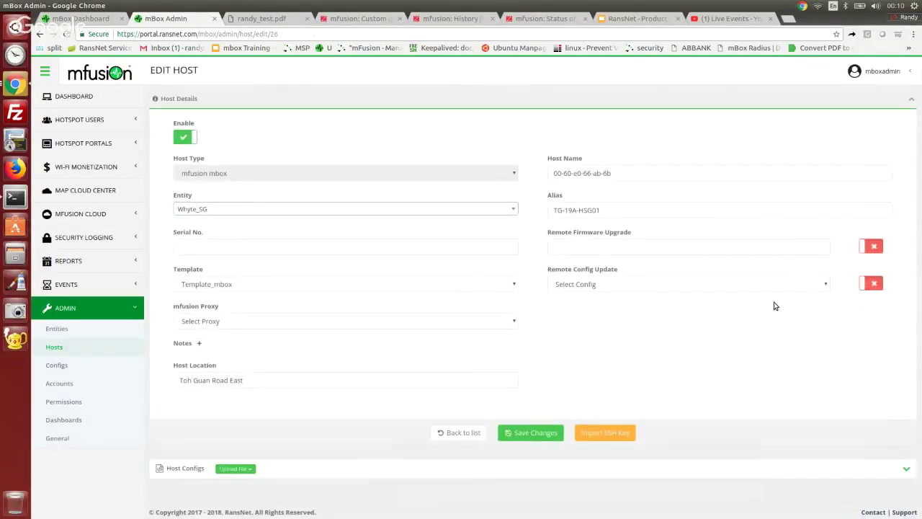
left_click(739, 287)
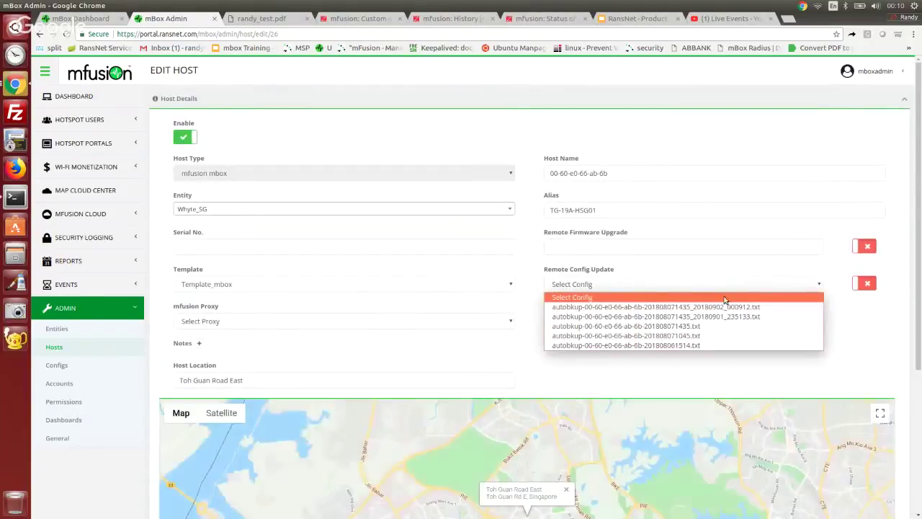
left_click(724, 308)
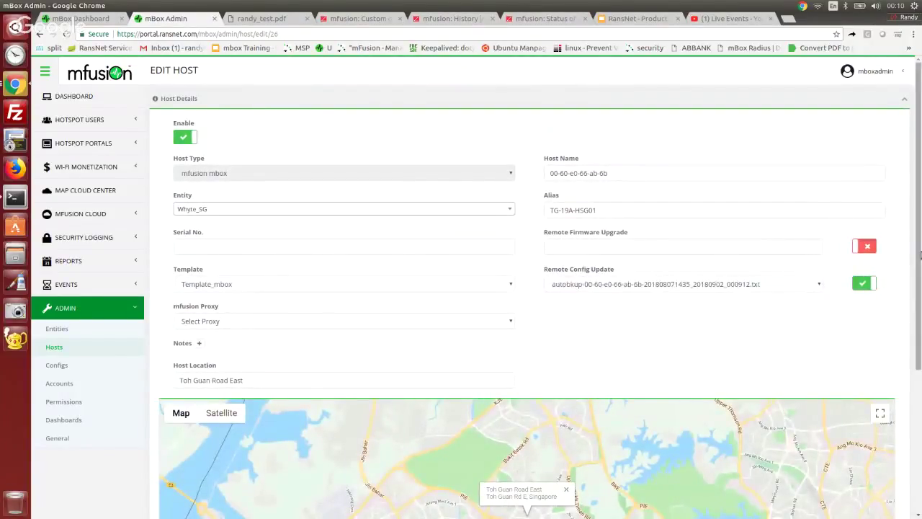
scroll(914, 436, "down", 5)
left_click(537, 465)
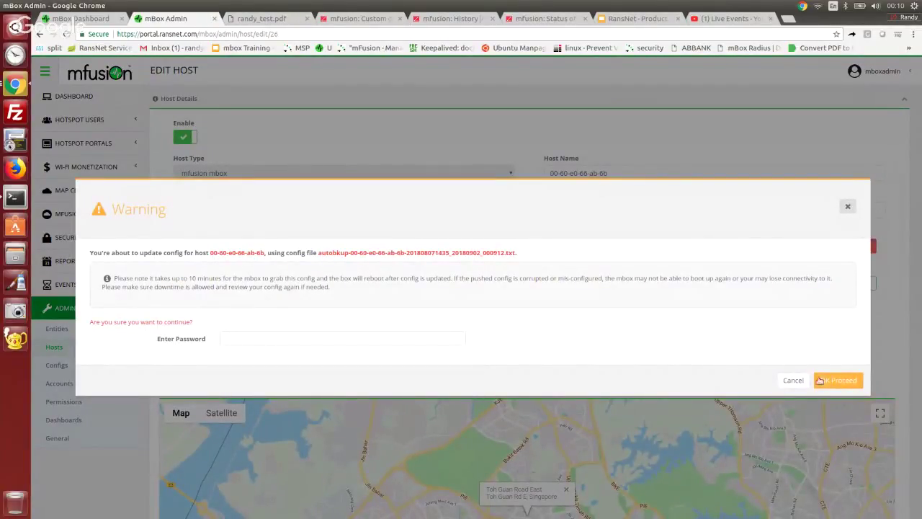
left_click(794, 380)
Step: Start pushing the newest backup config to the host from Host Configs, then cancel the push
scroll(919, 432, "down", 3)
left_click(899, 497)
scroll(766, 461, "down", 3)
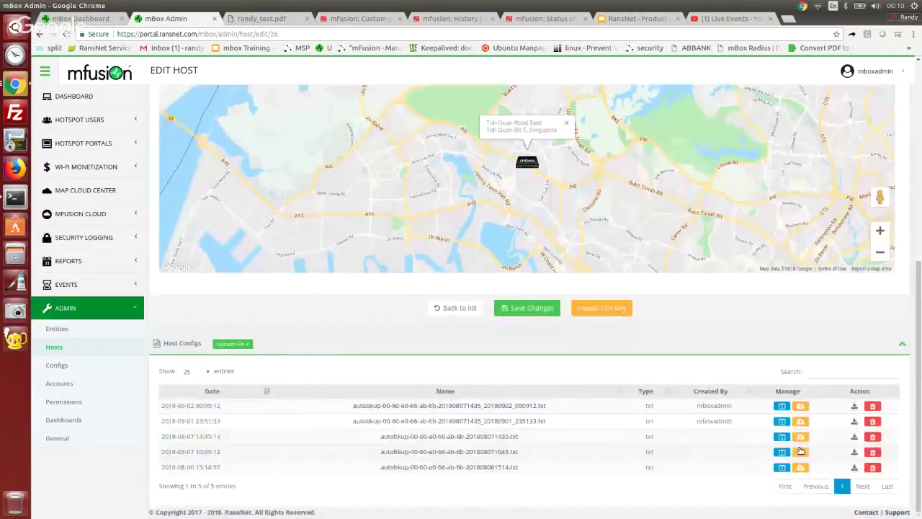
left_click(800, 407)
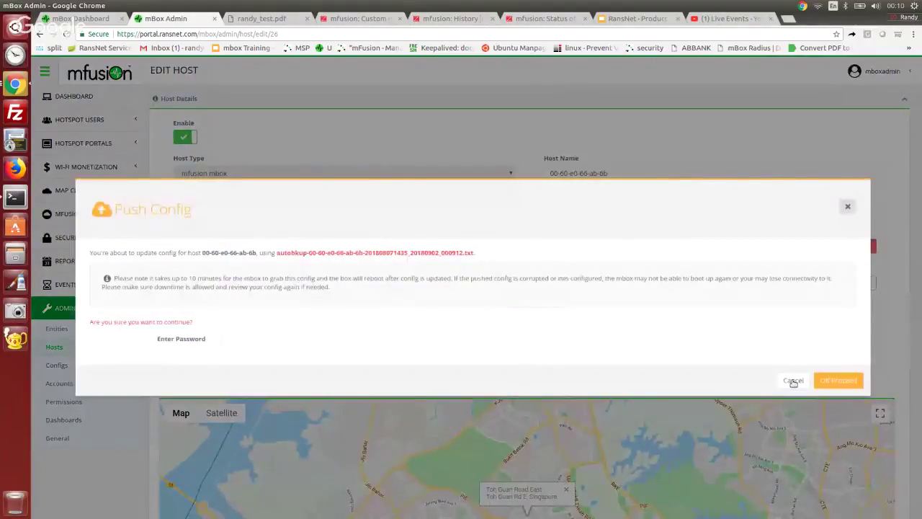
left_click(793, 378)
scroll(896, 263, "down", 5)
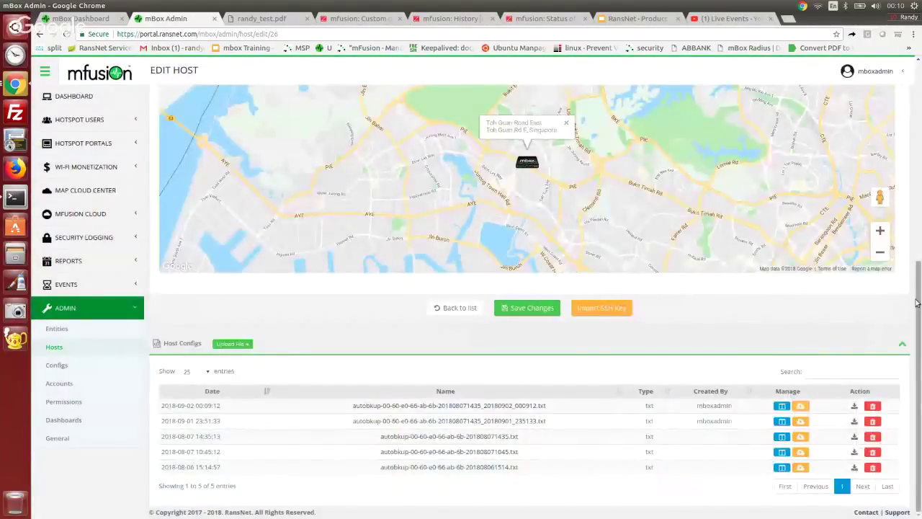
Step: Enter firmware version 2222 in Remote Firmware Upgrade, switch it on, and dismiss the warning
scroll(668, 136, "up", 4)
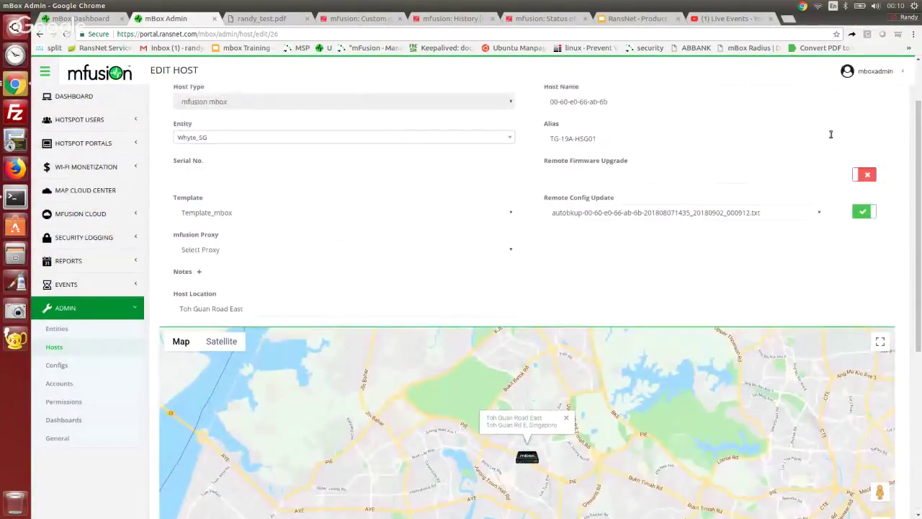
left_click(600, 173)
type("2222")
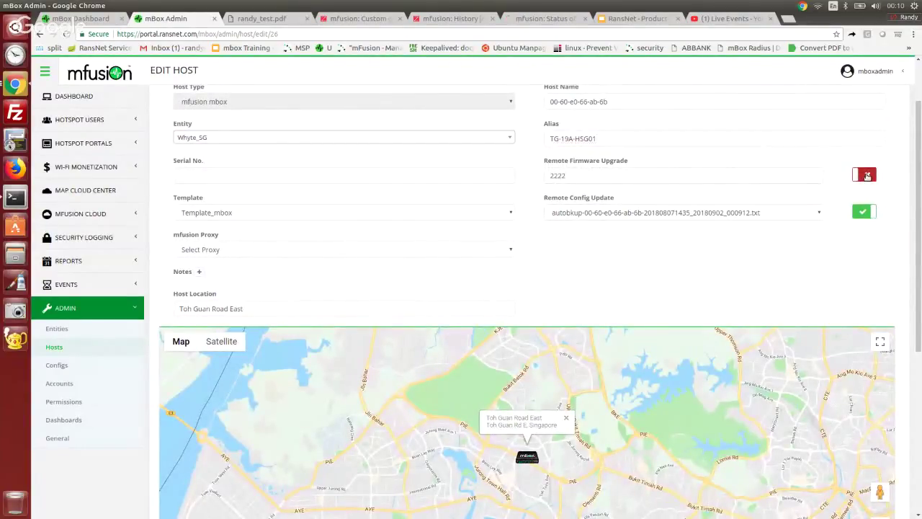
left_click(864, 175)
scroll(920, 175, "down", 4)
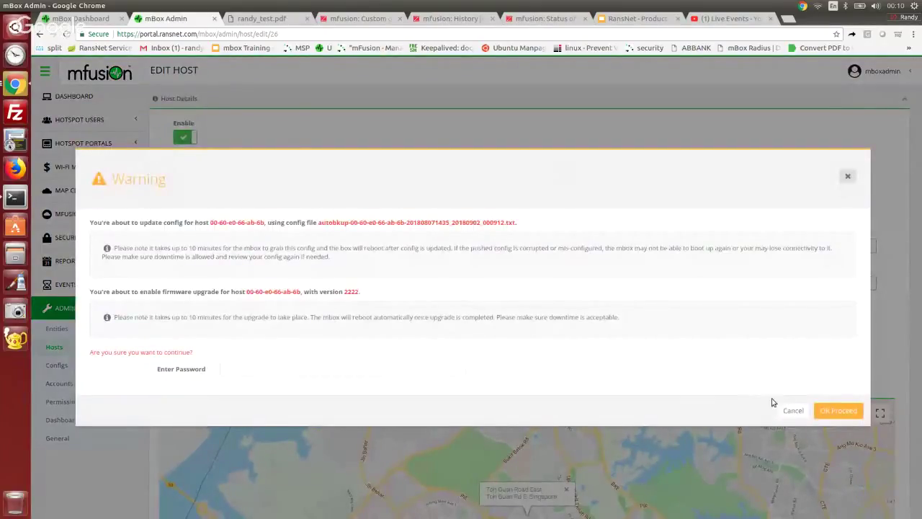
left_click(785, 410)
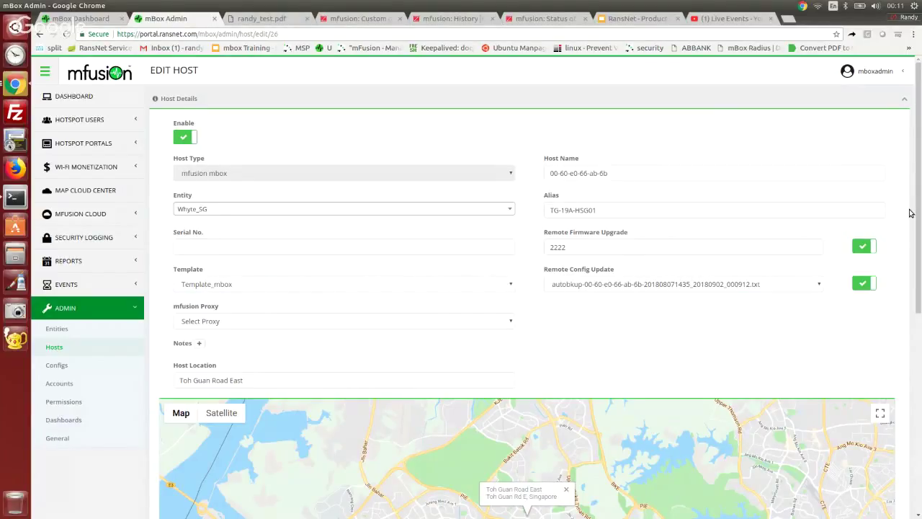
Step: Search the Entities list for 'demo', open that entity, and expand its Entity Configs panel
left_click(59, 329)
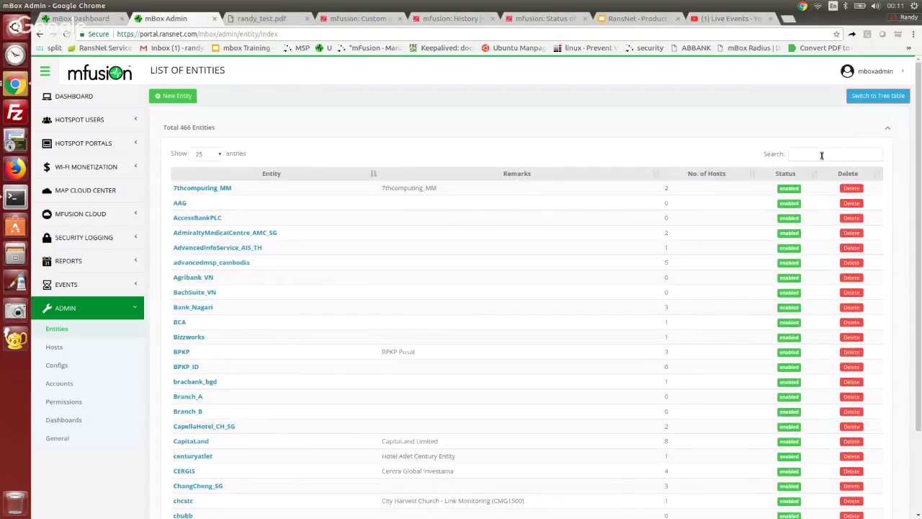
left_click(821, 155)
type("demo")
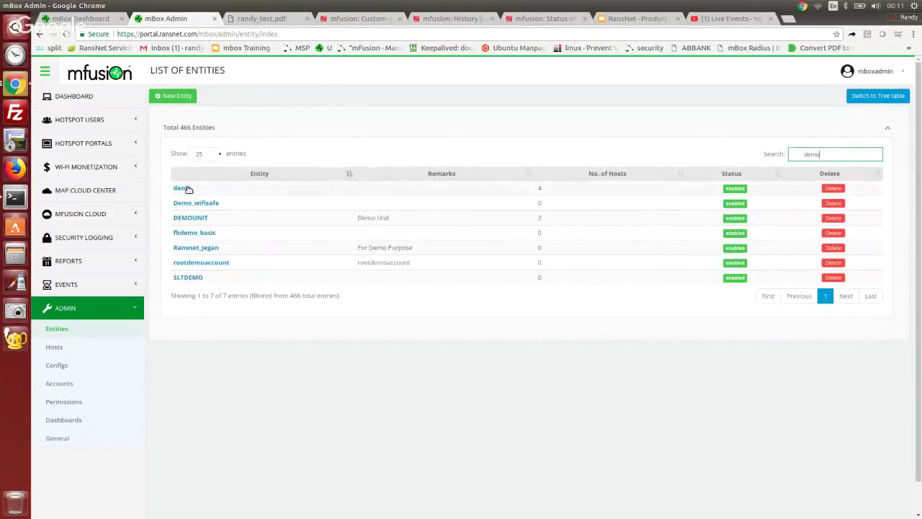
left_click(186, 188)
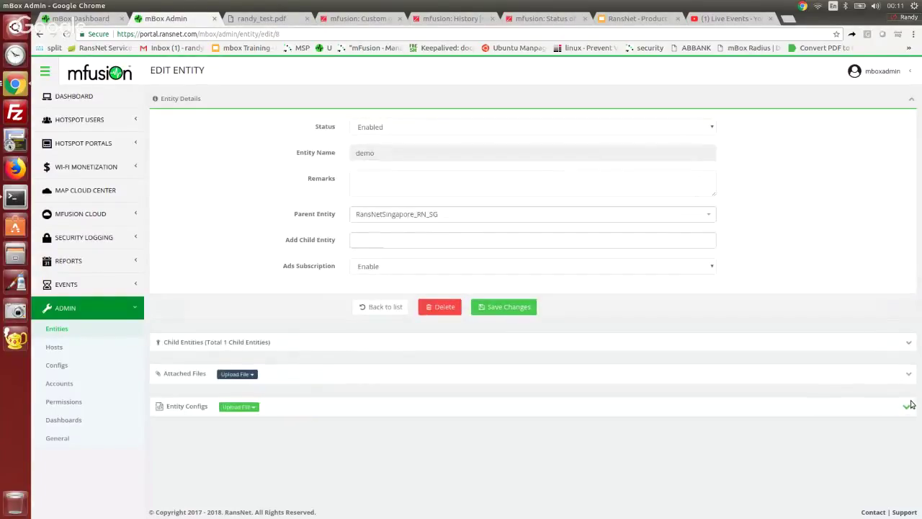
left_click(905, 407)
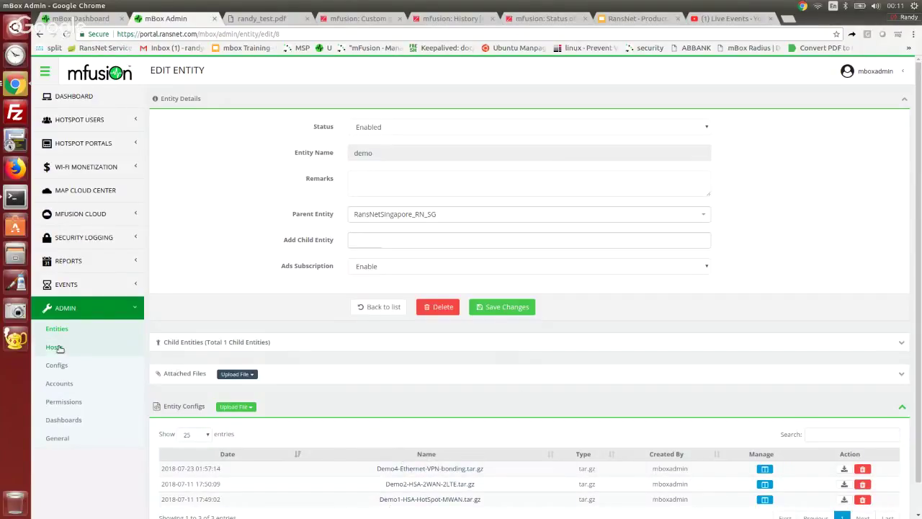
Step: Filter Hosts by entity 'demo', select all, then uncheck the two DEMOUNIT hosts
left_click(84, 346)
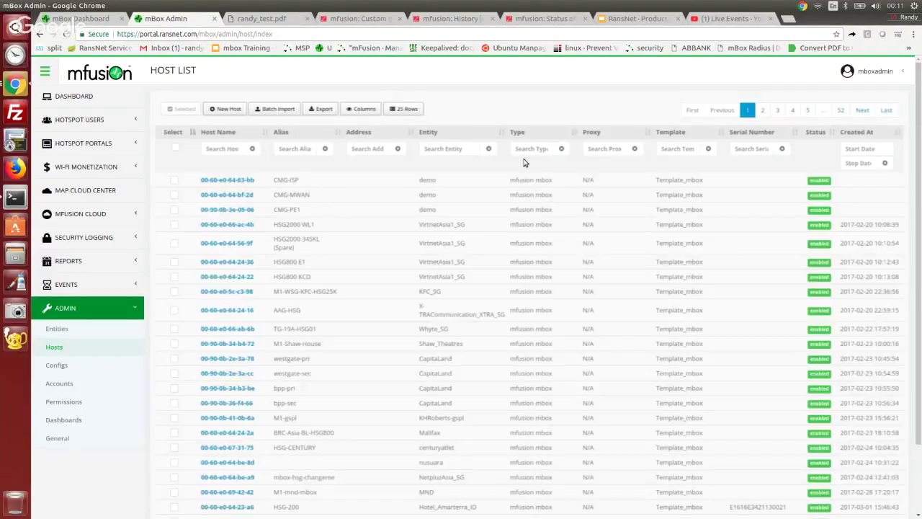
left_click(432, 148)
type("demo")
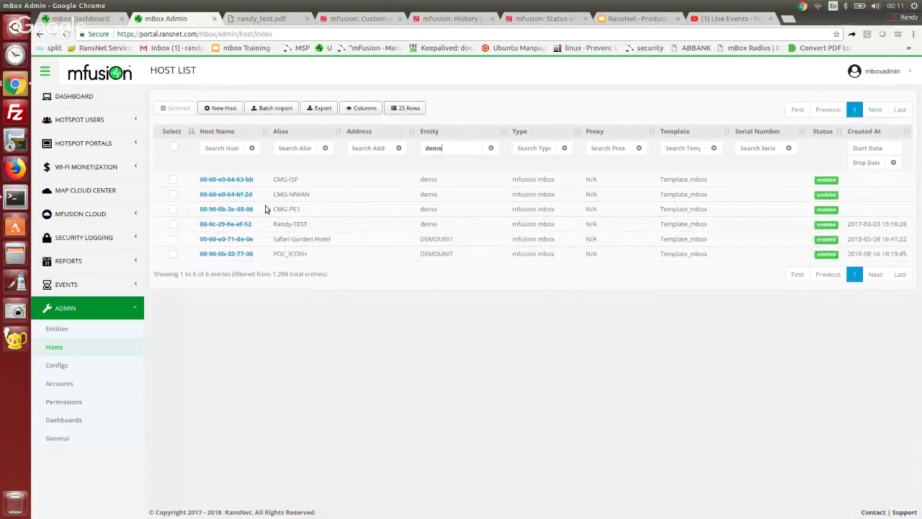
left_click(174, 147)
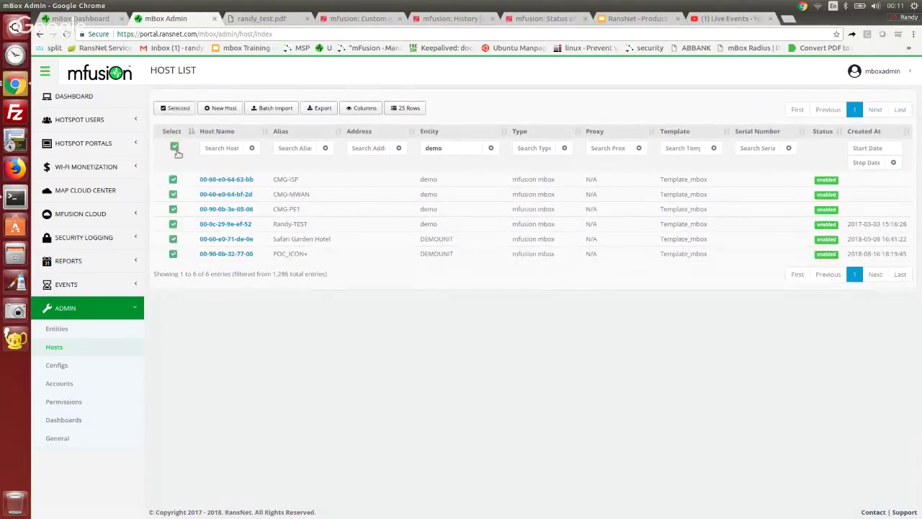
left_click(173, 254)
left_click(173, 239)
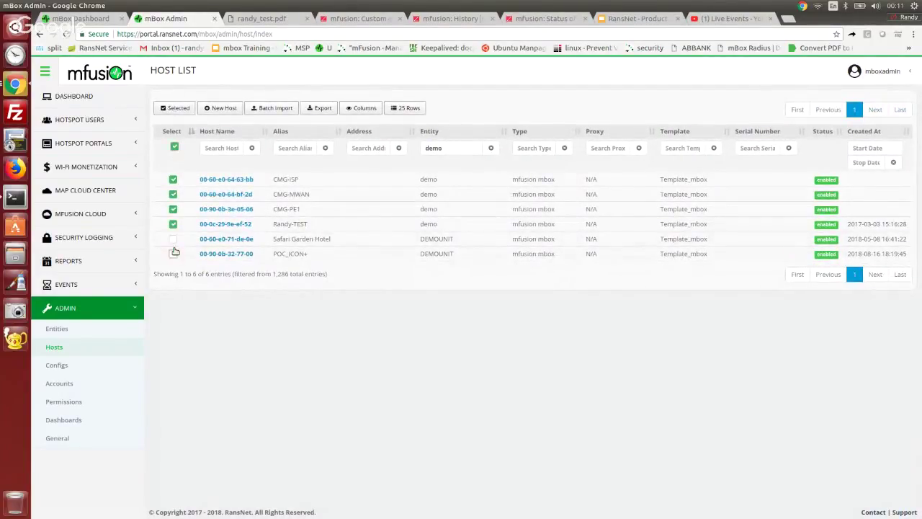
Step: In Mass Update, try the Demo4-Ethernet-VPN-bonding.tar.gz config update and firmware upgrade, then close without applying
left_click(179, 108)
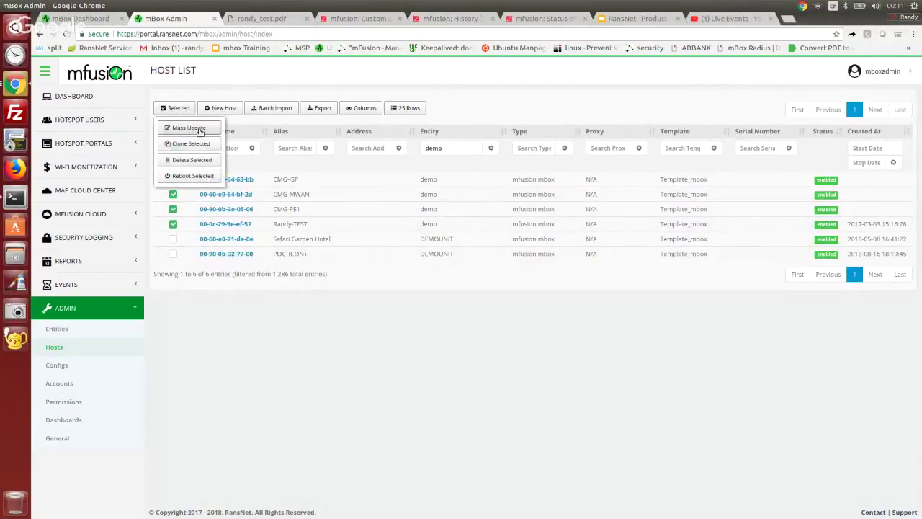
left_click(199, 130)
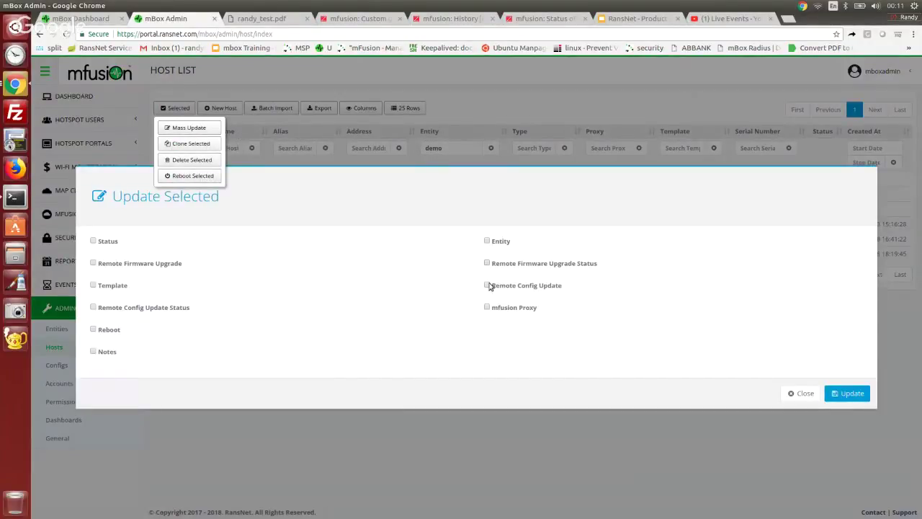
left_click(488, 278)
left_click(516, 291)
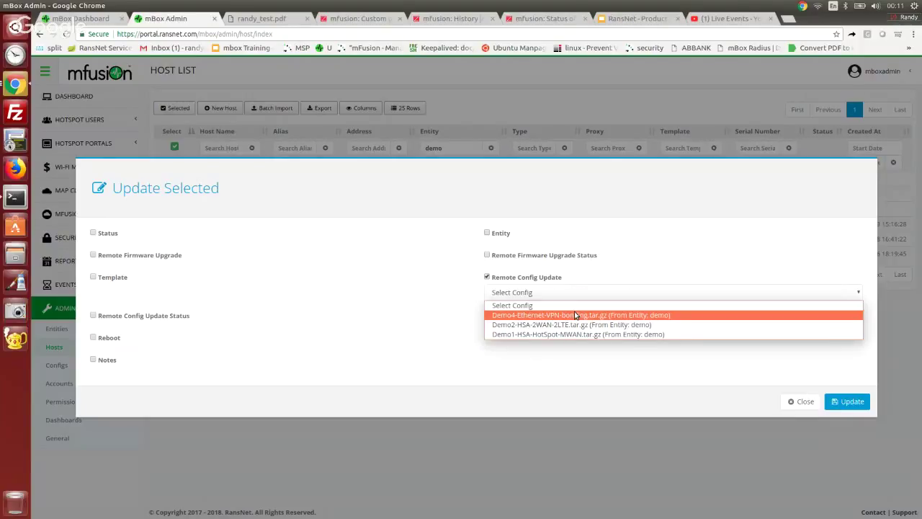
left_click(574, 315)
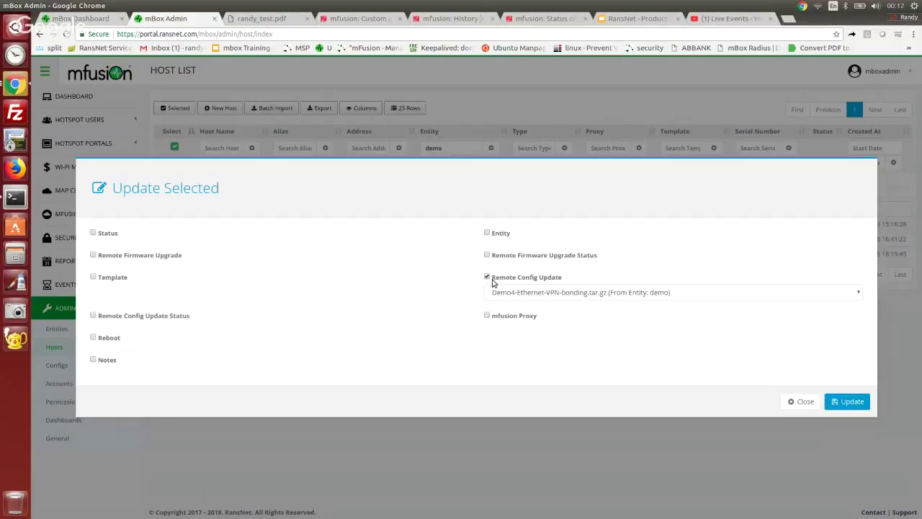
left_click(488, 277)
left_click(93, 263)
left_click(802, 392)
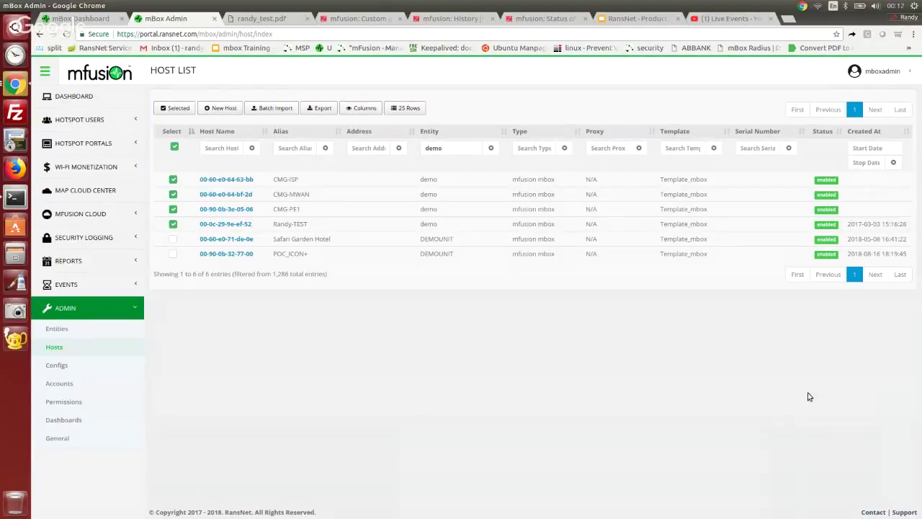